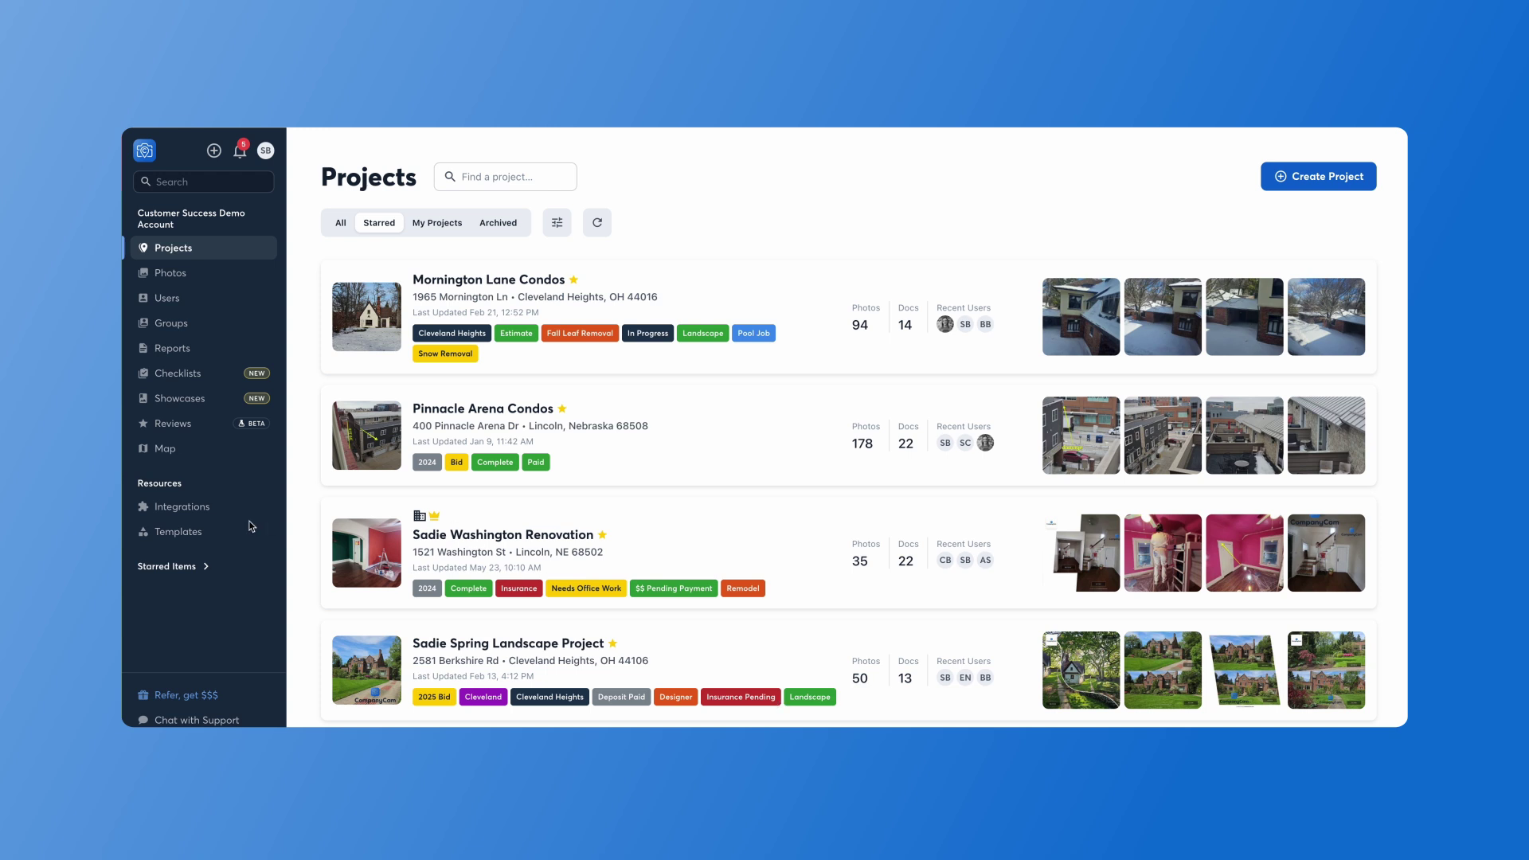
Open the company's Templates page from Resources in the left sidebar.
left_click(168, 539)
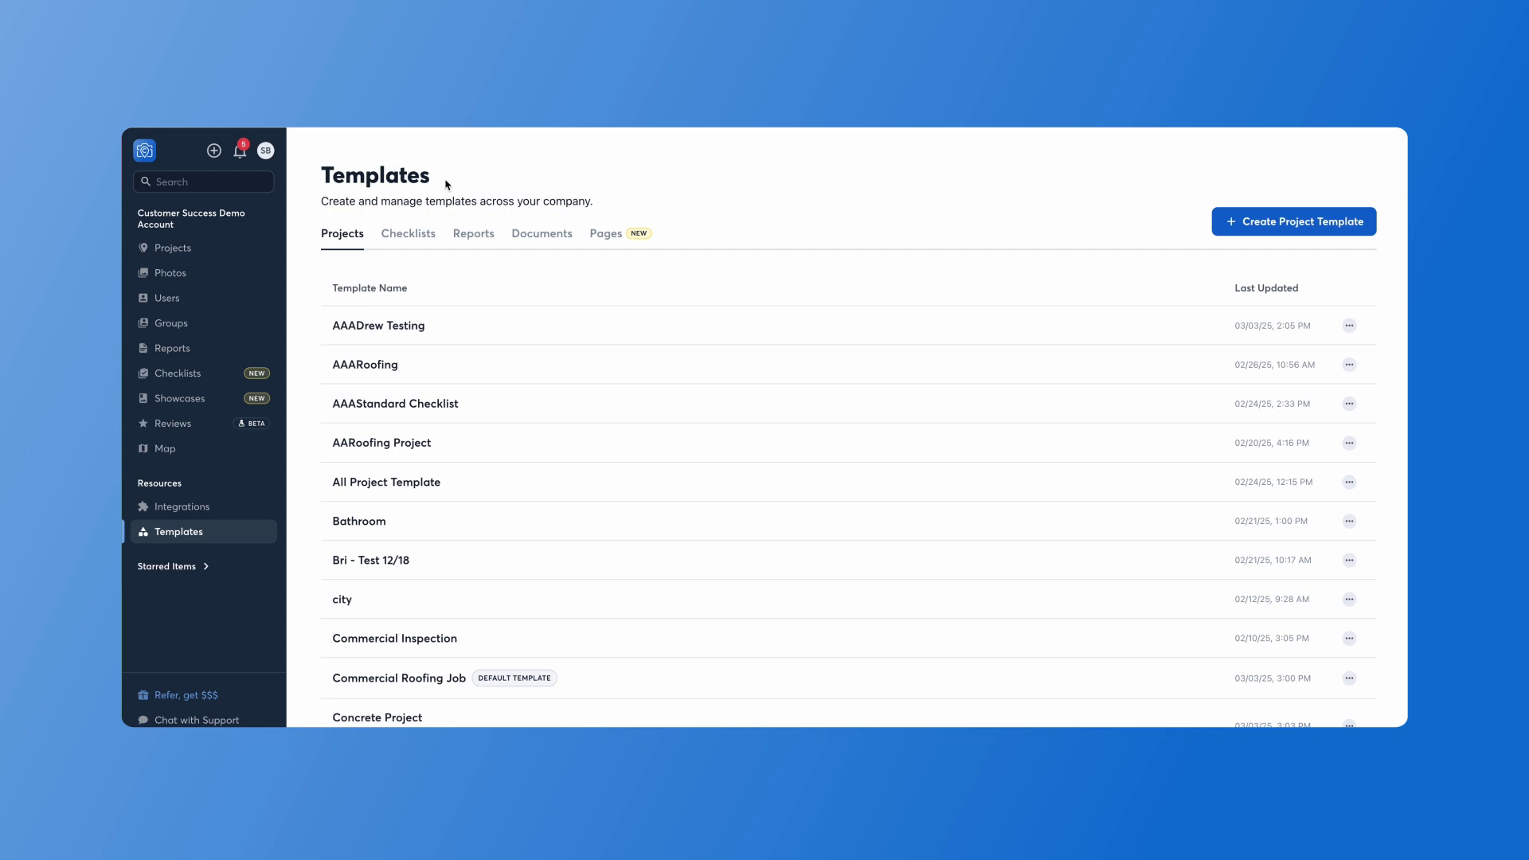
Switch to the report templates list, showing 00 Report Template and Austin Inspection Report.
left_click(473, 235)
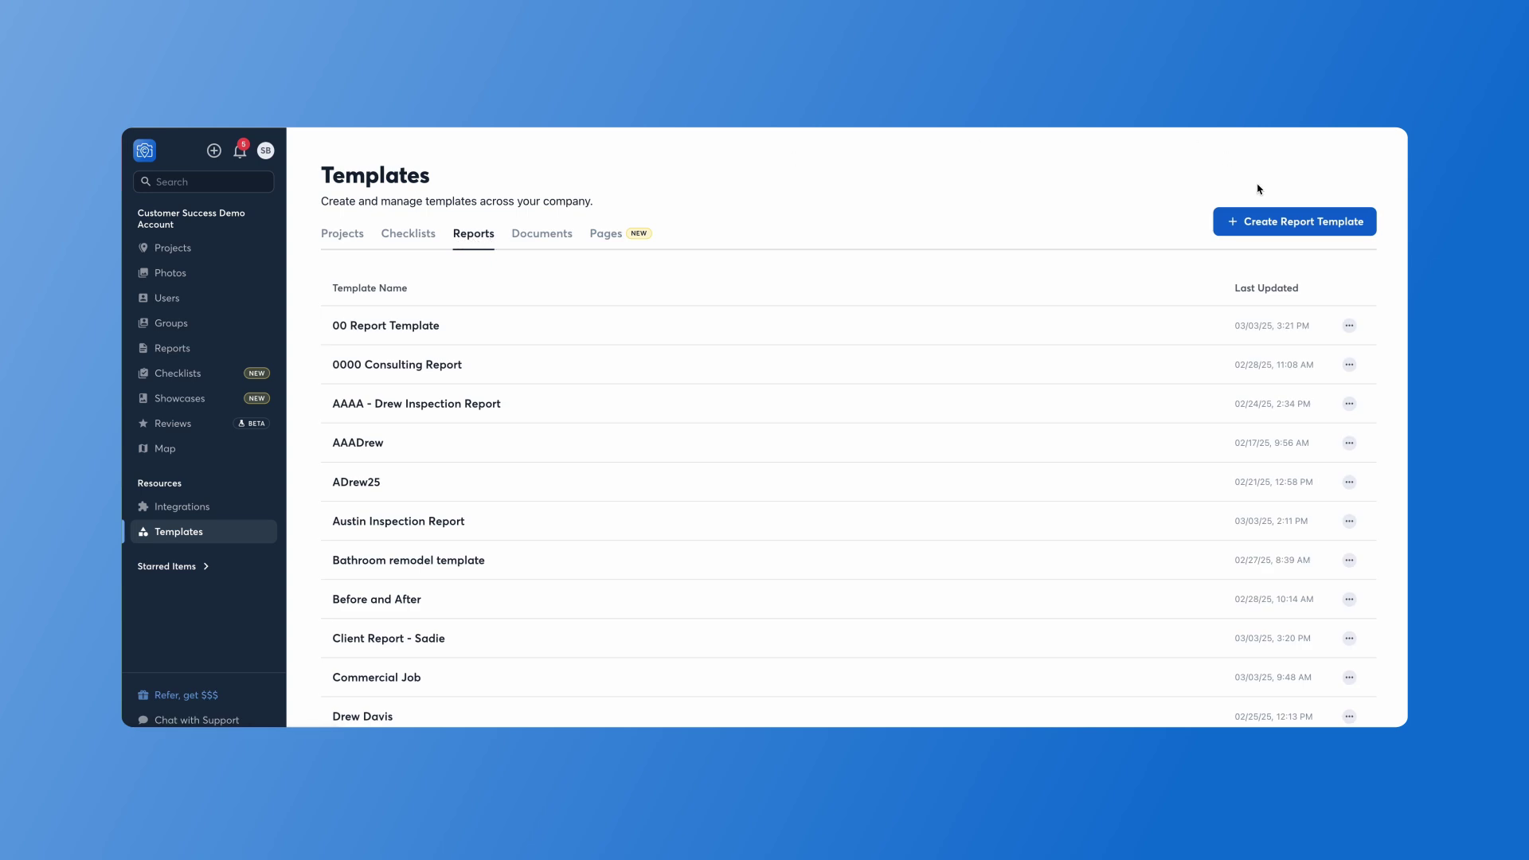
Create a new report template and title it 'Bi-annual Roof Inspection'.
left_click(1312, 223)
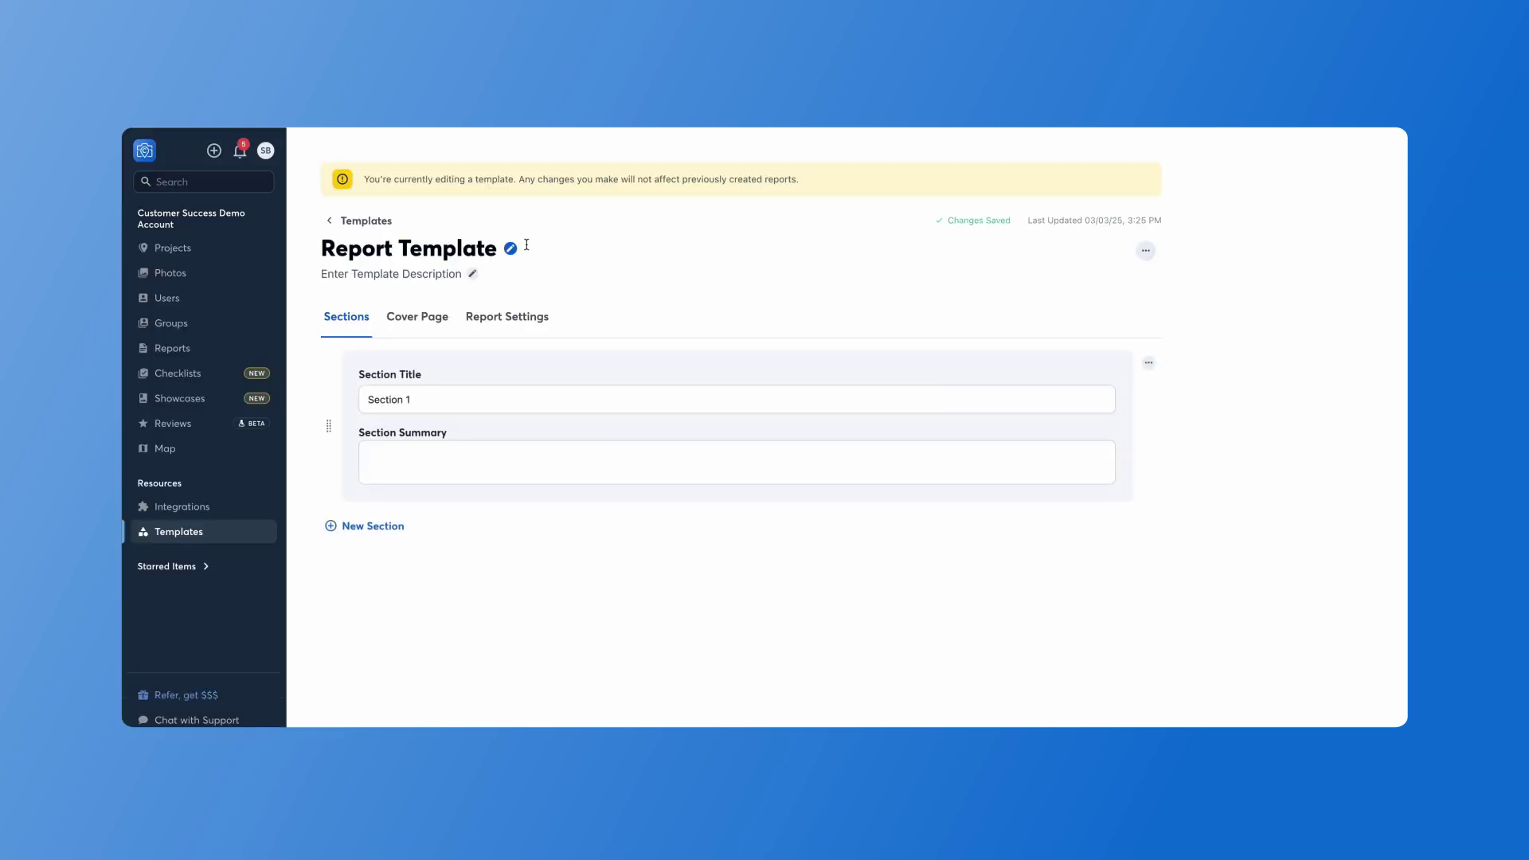
left_click(489, 250)
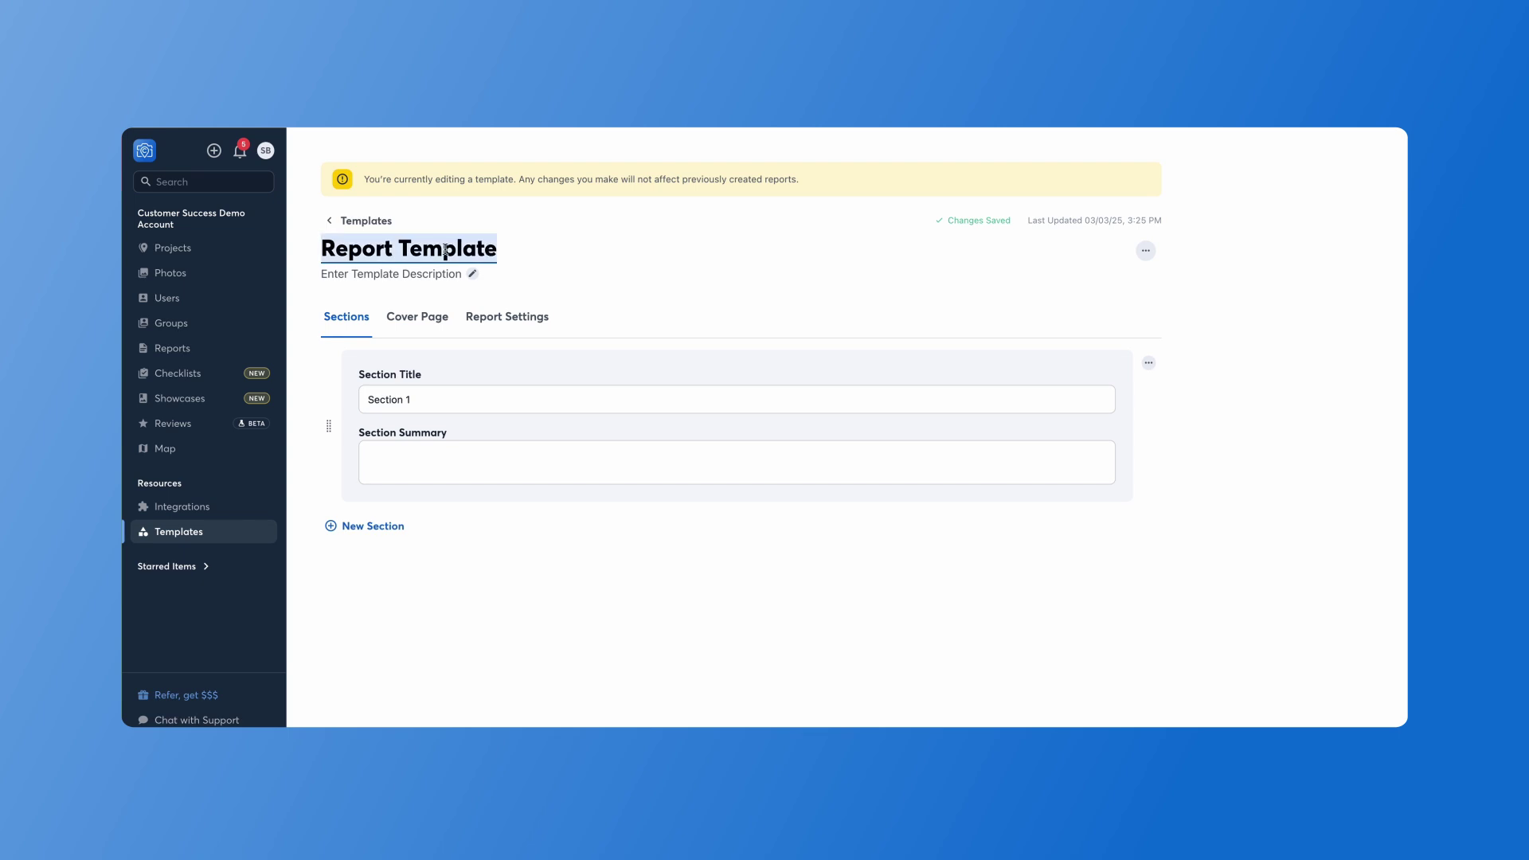
type("Bi-annual Roof Inspection")
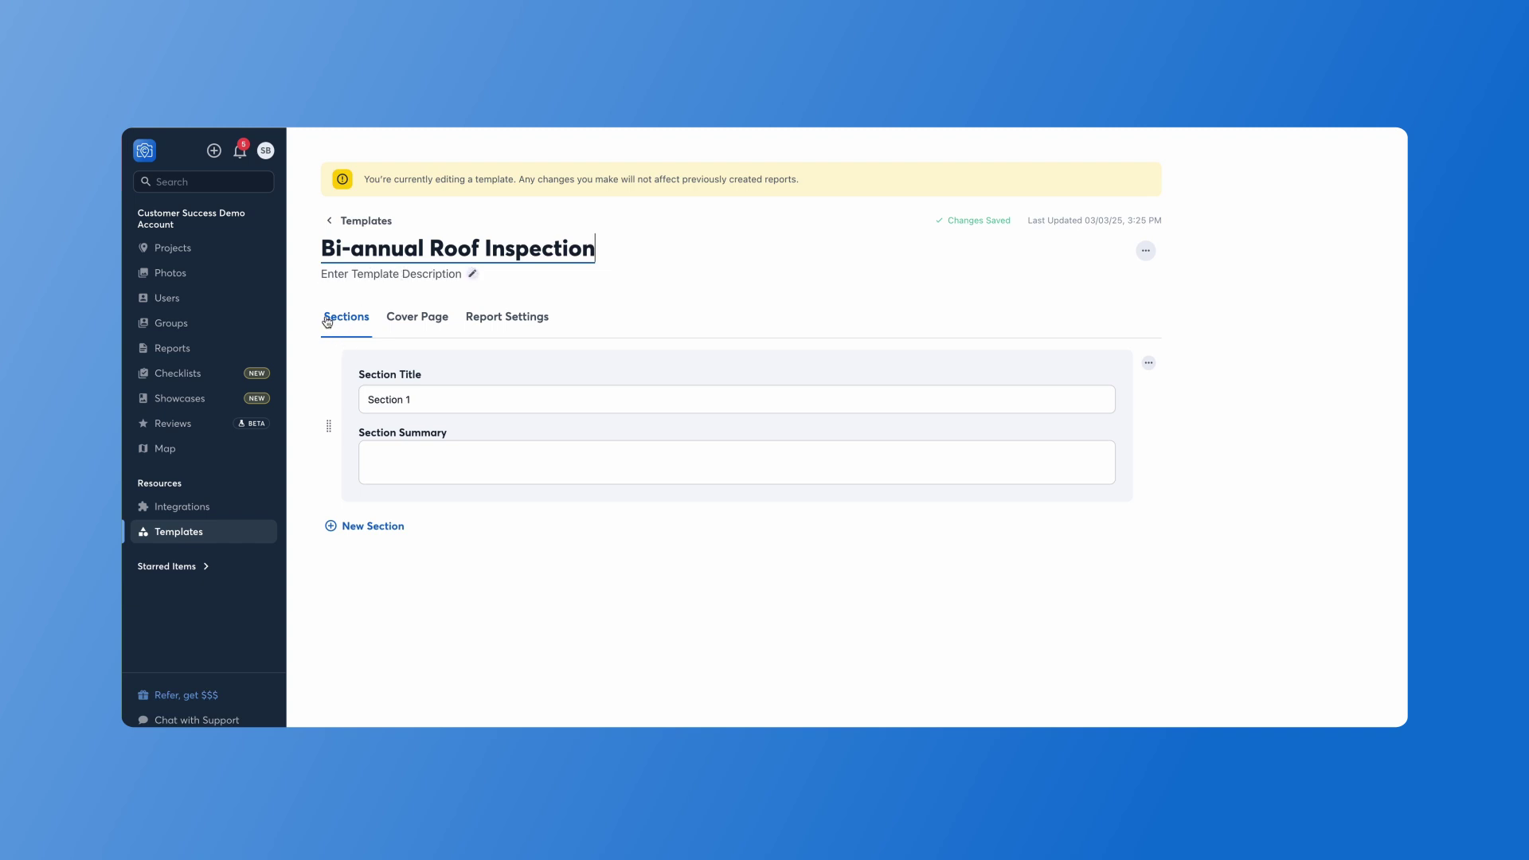
Rename the template's first section from Section 1 to 'Roof Description'.
left_click(434, 400)
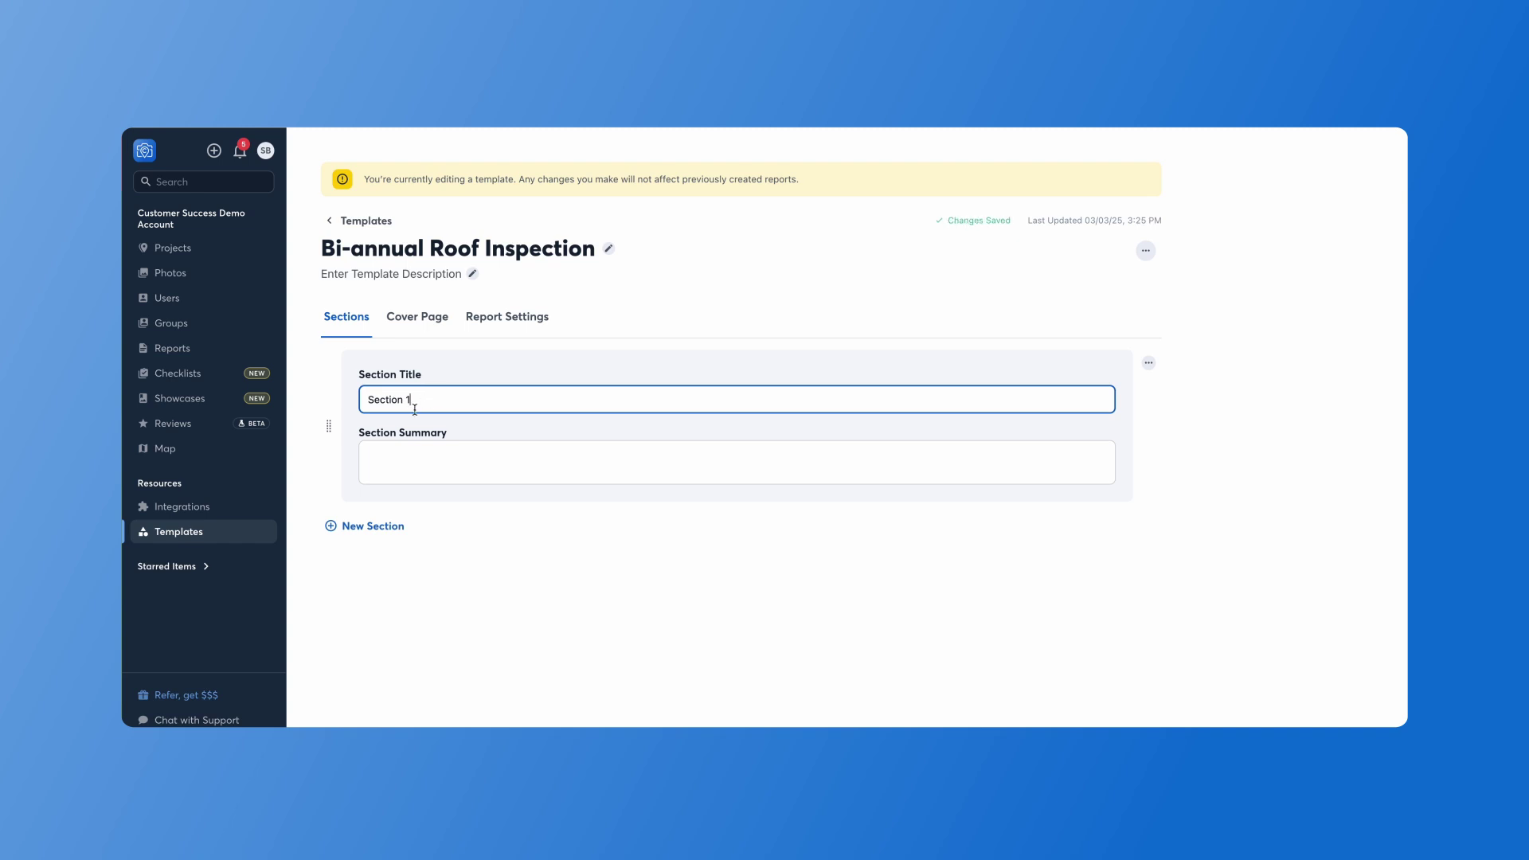
left_click(409, 458)
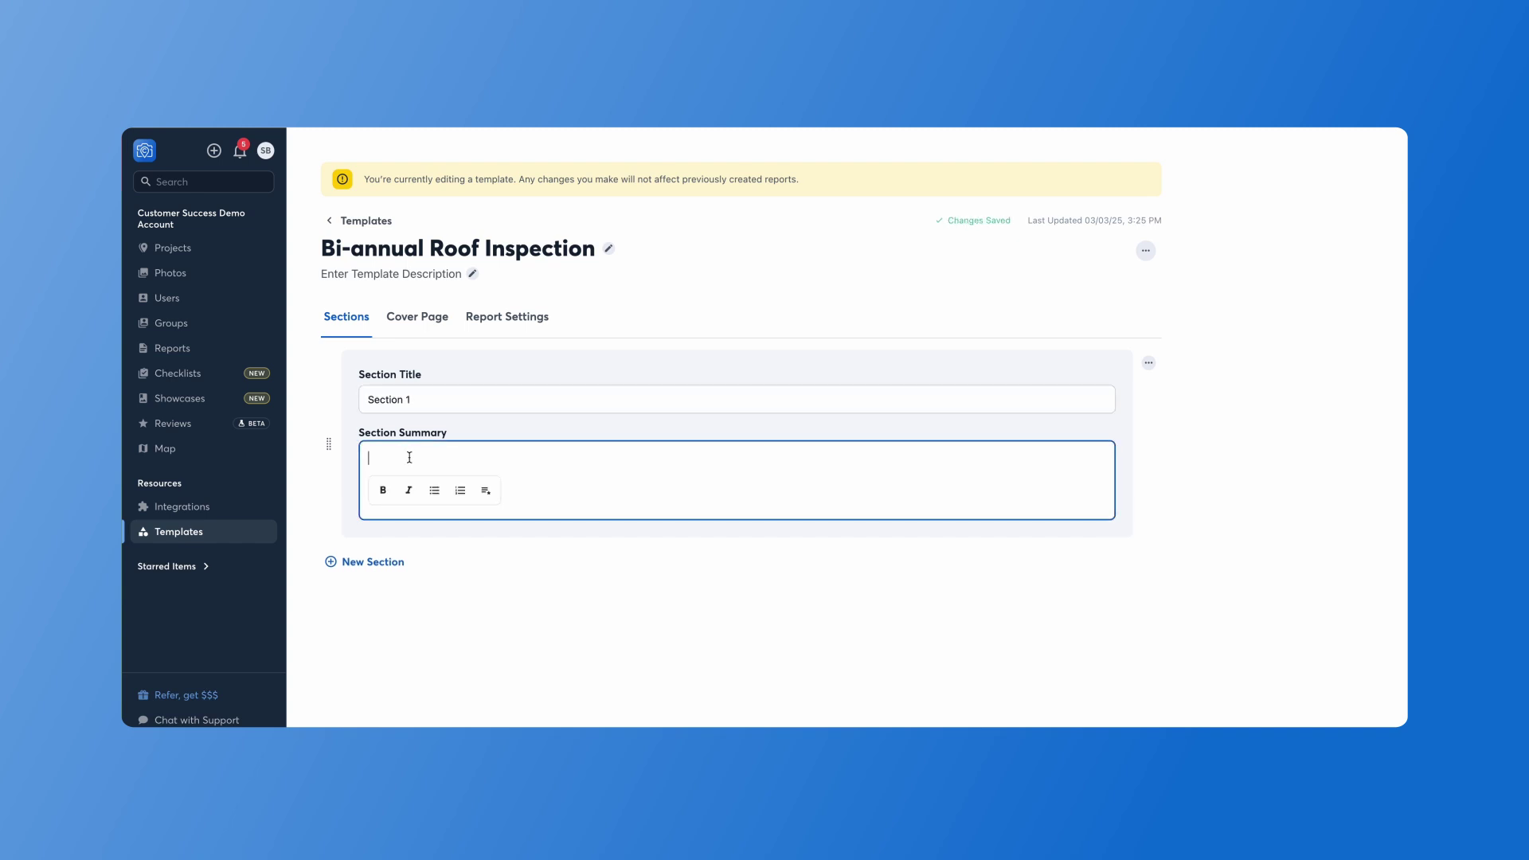
triple_click(415, 400)
type("Roof Desc")
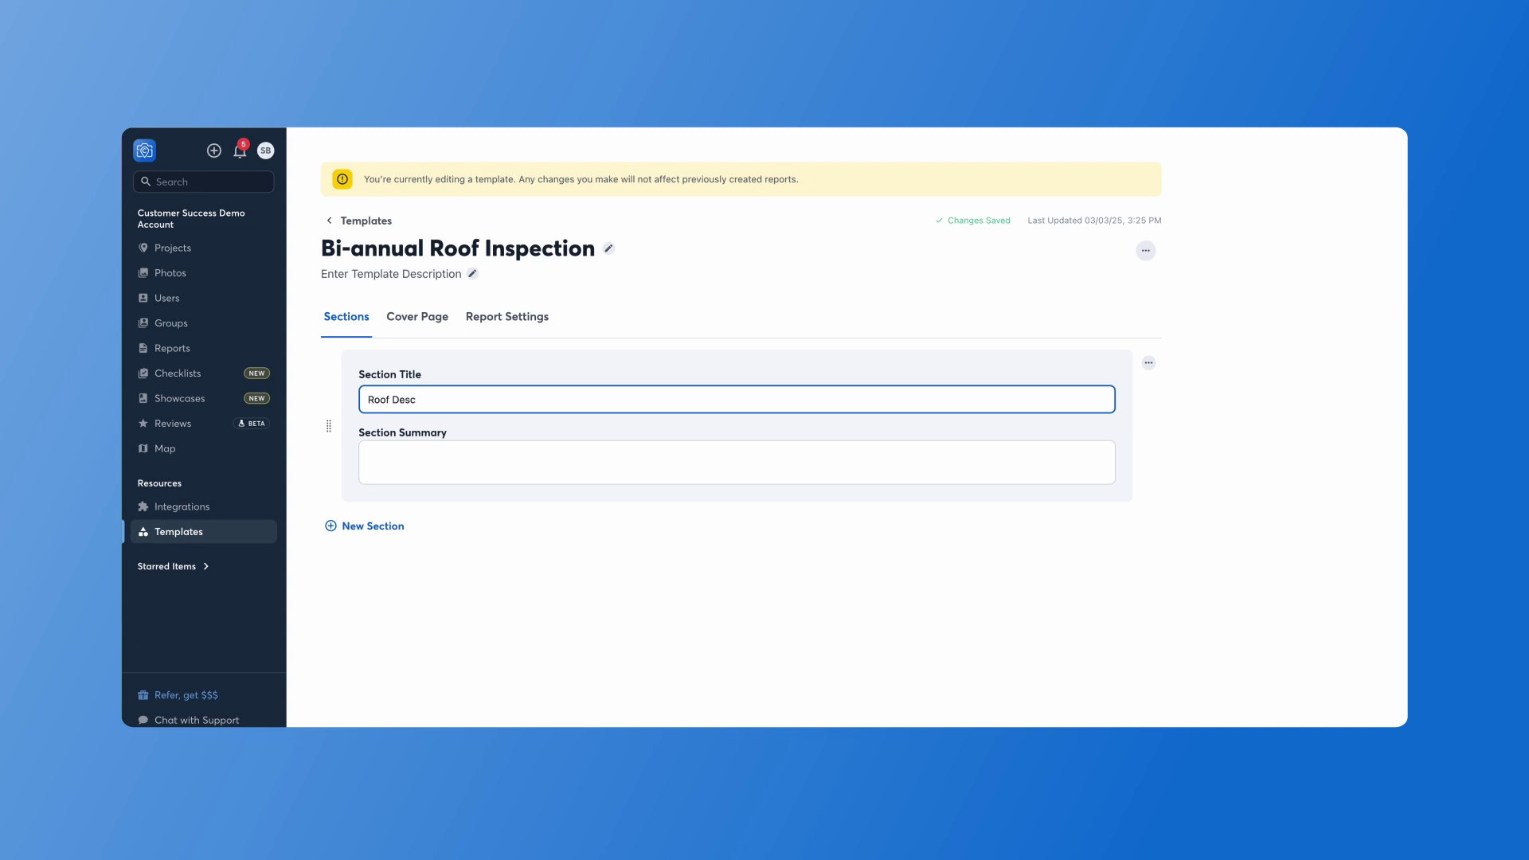
type("ription")
Fill the Roof Description section summary with the Roof Description text snippet.
left_click(430, 451)
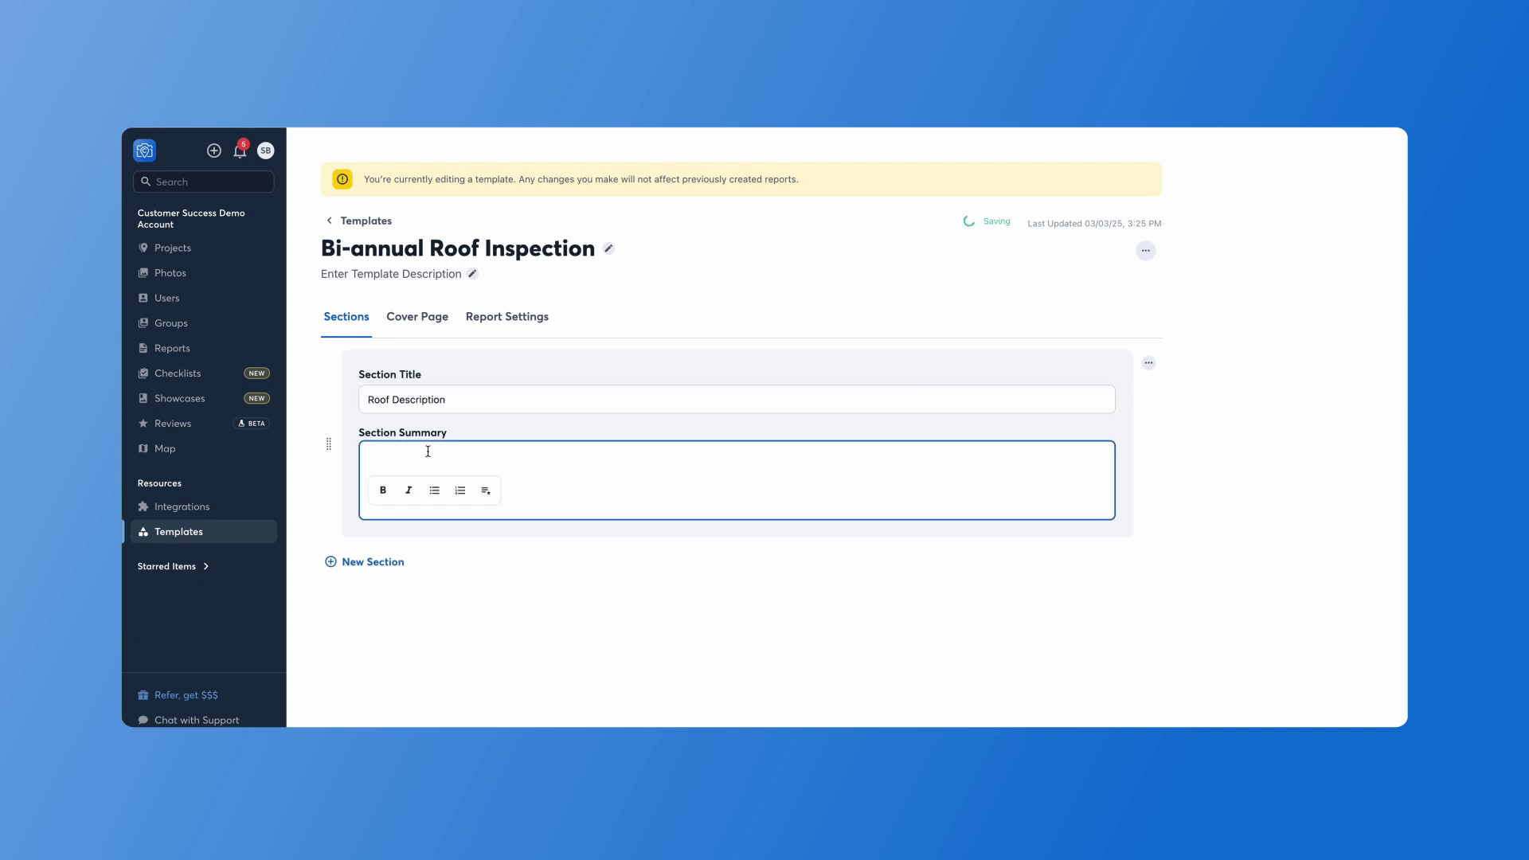
left_click(486, 491)
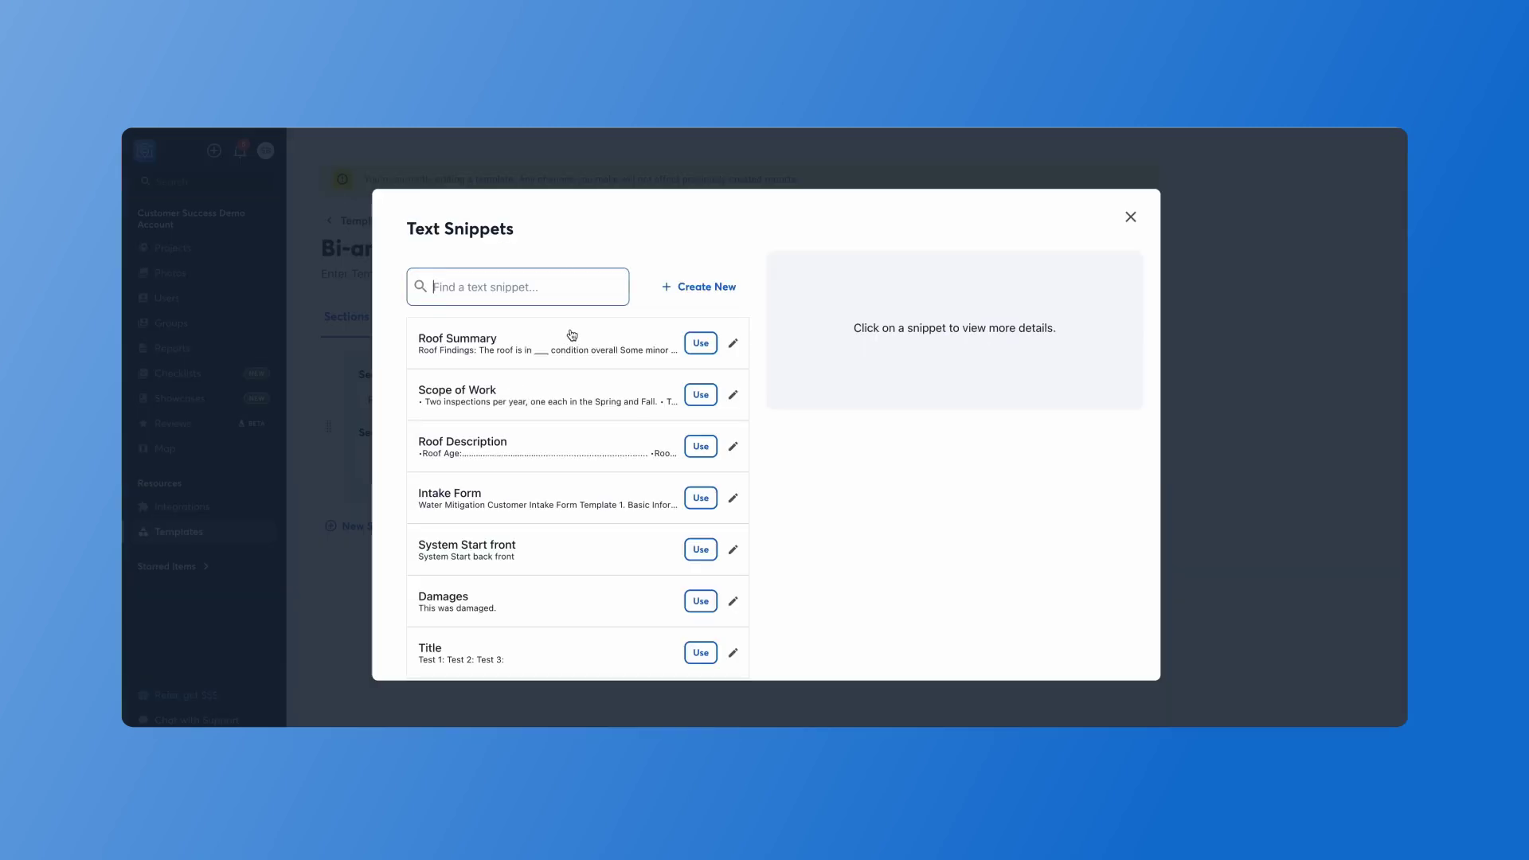
left_click(701, 446)
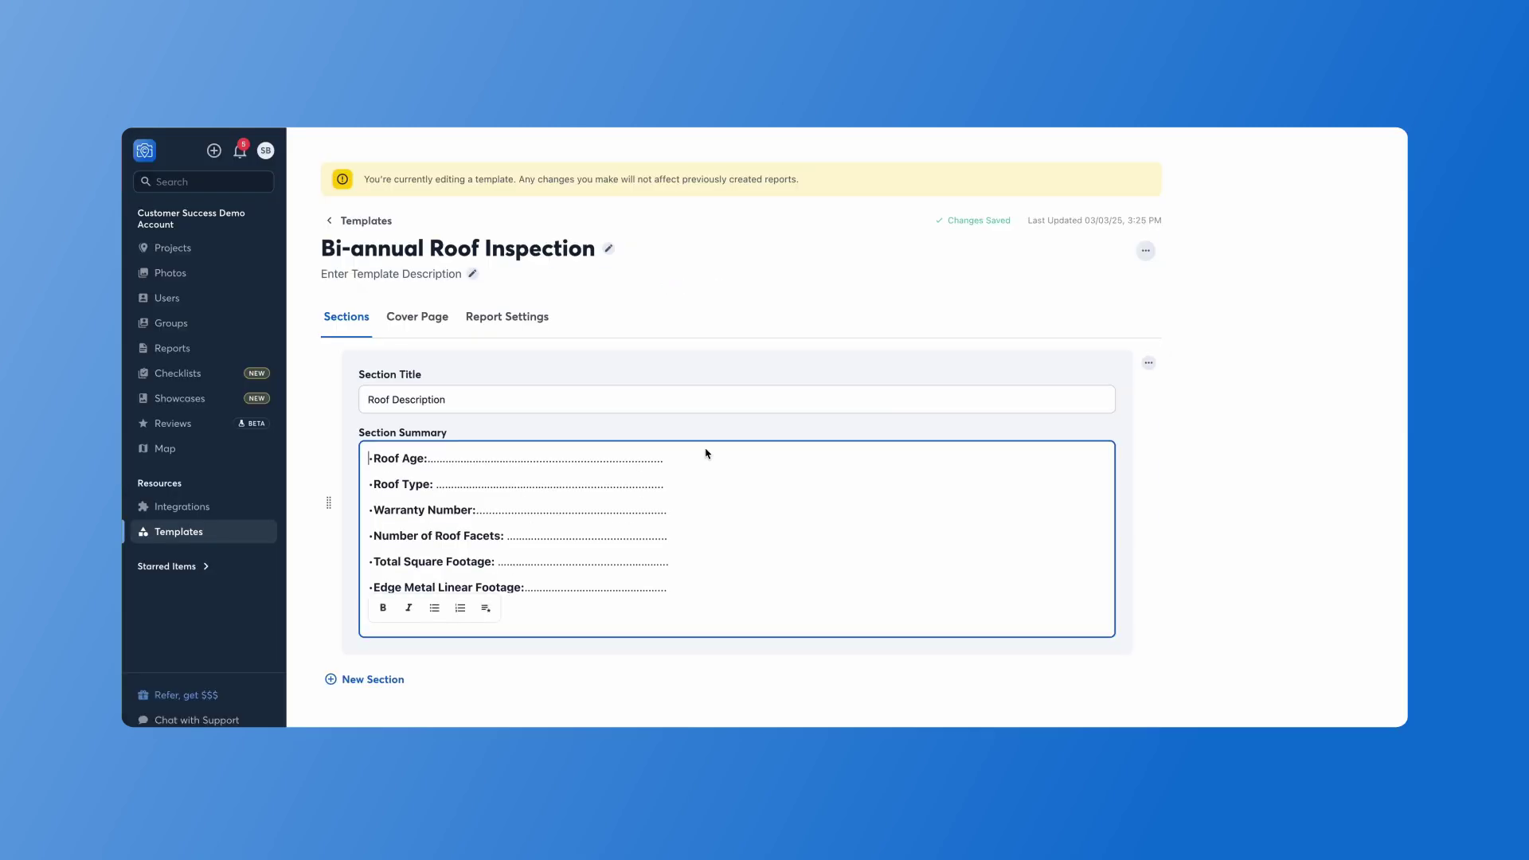
left_click(358, 696)
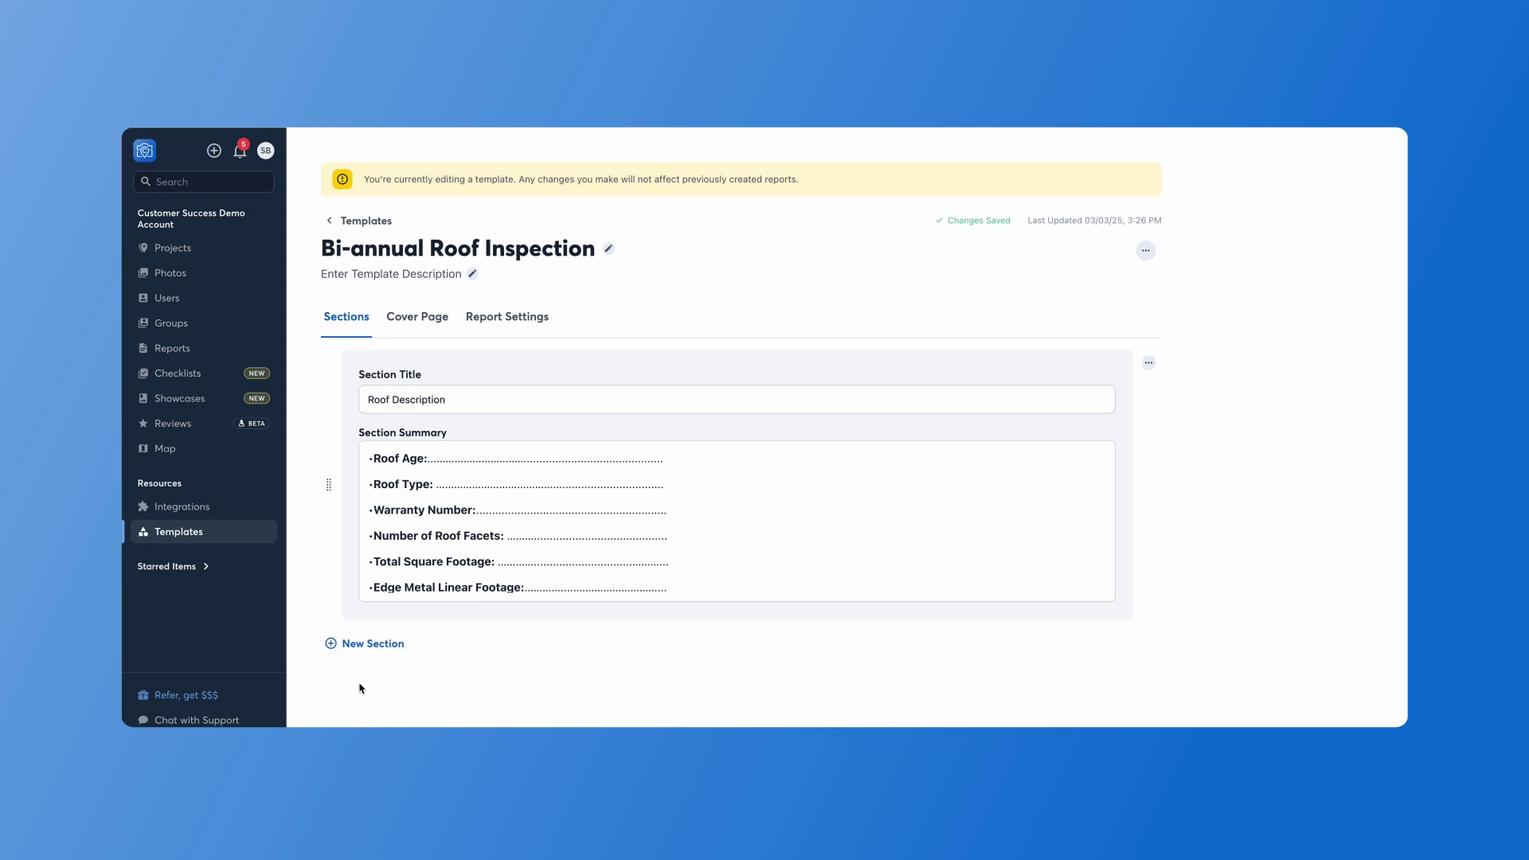
Add a 'Scope of Work' section and fill its summary with the Scope of Work snippet.
left_click(385, 643)
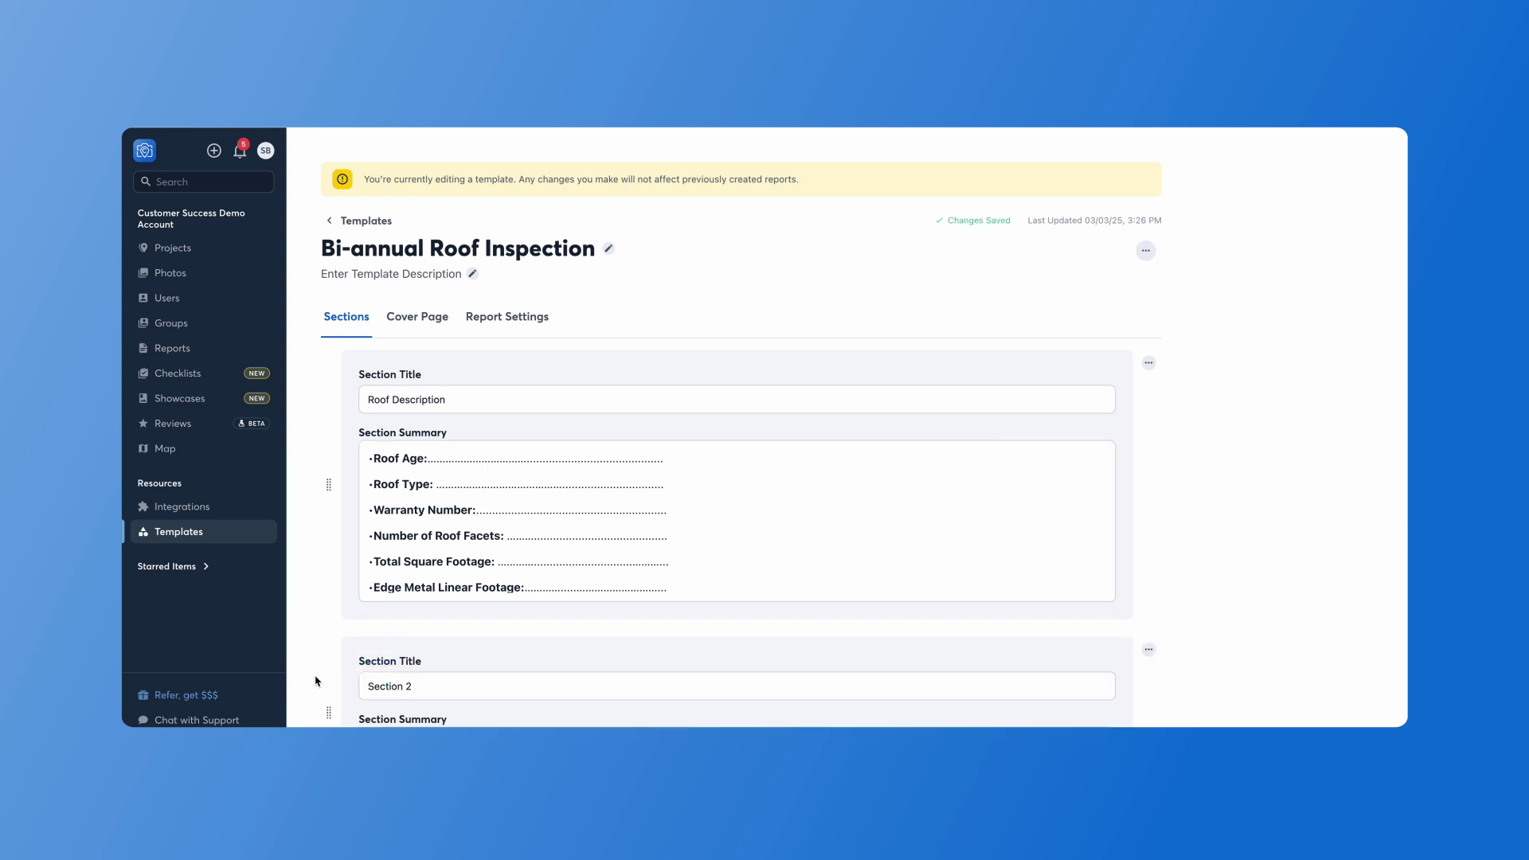
scroll(316, 681, "down", 3)
left_click(434, 563)
key("super+a")
type("Scope of Work")
left_click(417, 631)
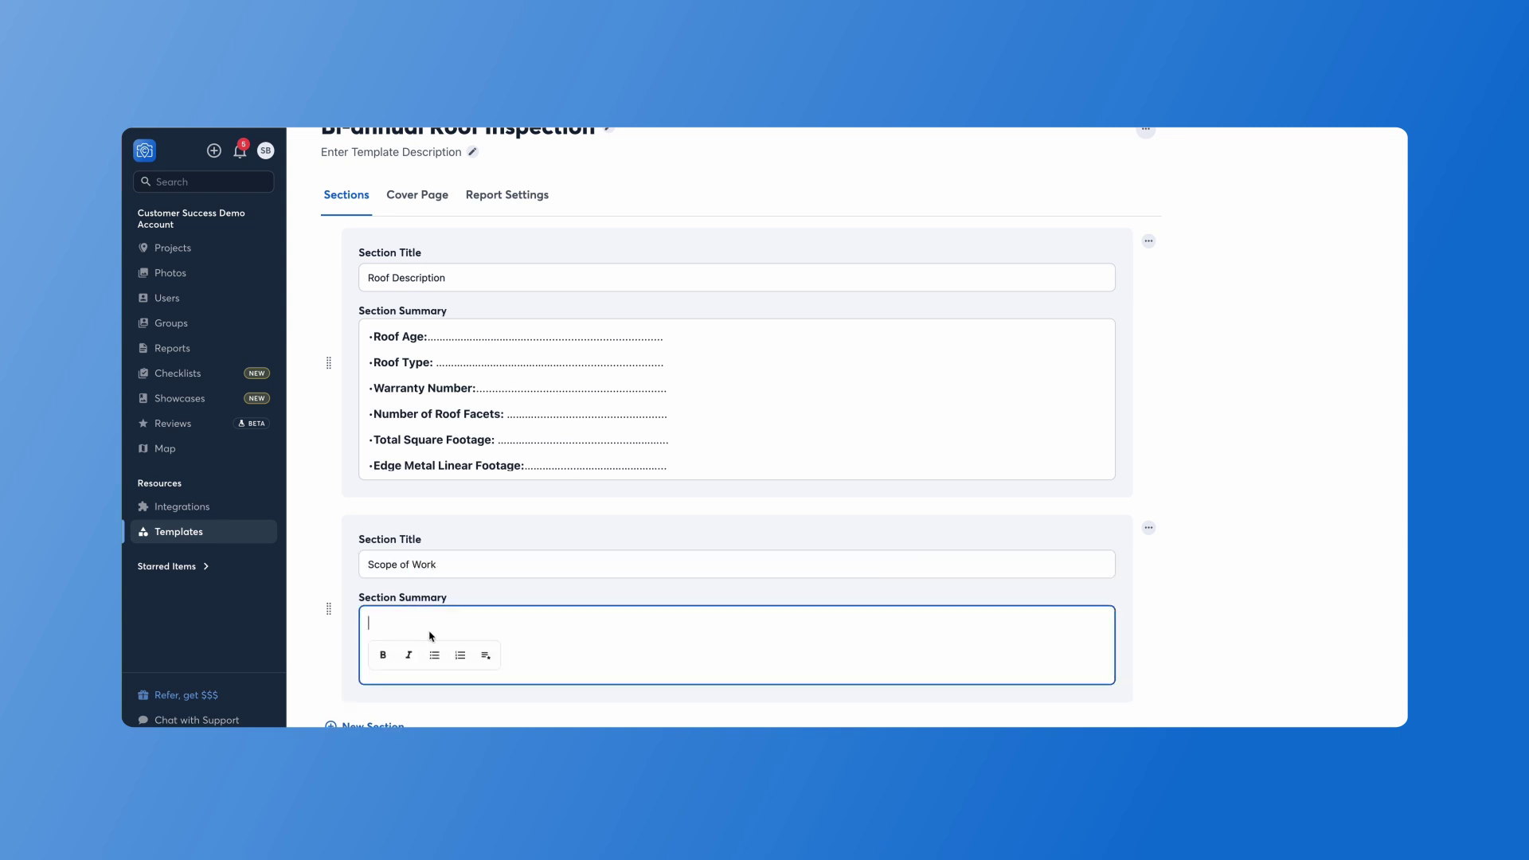
left_click(481, 662)
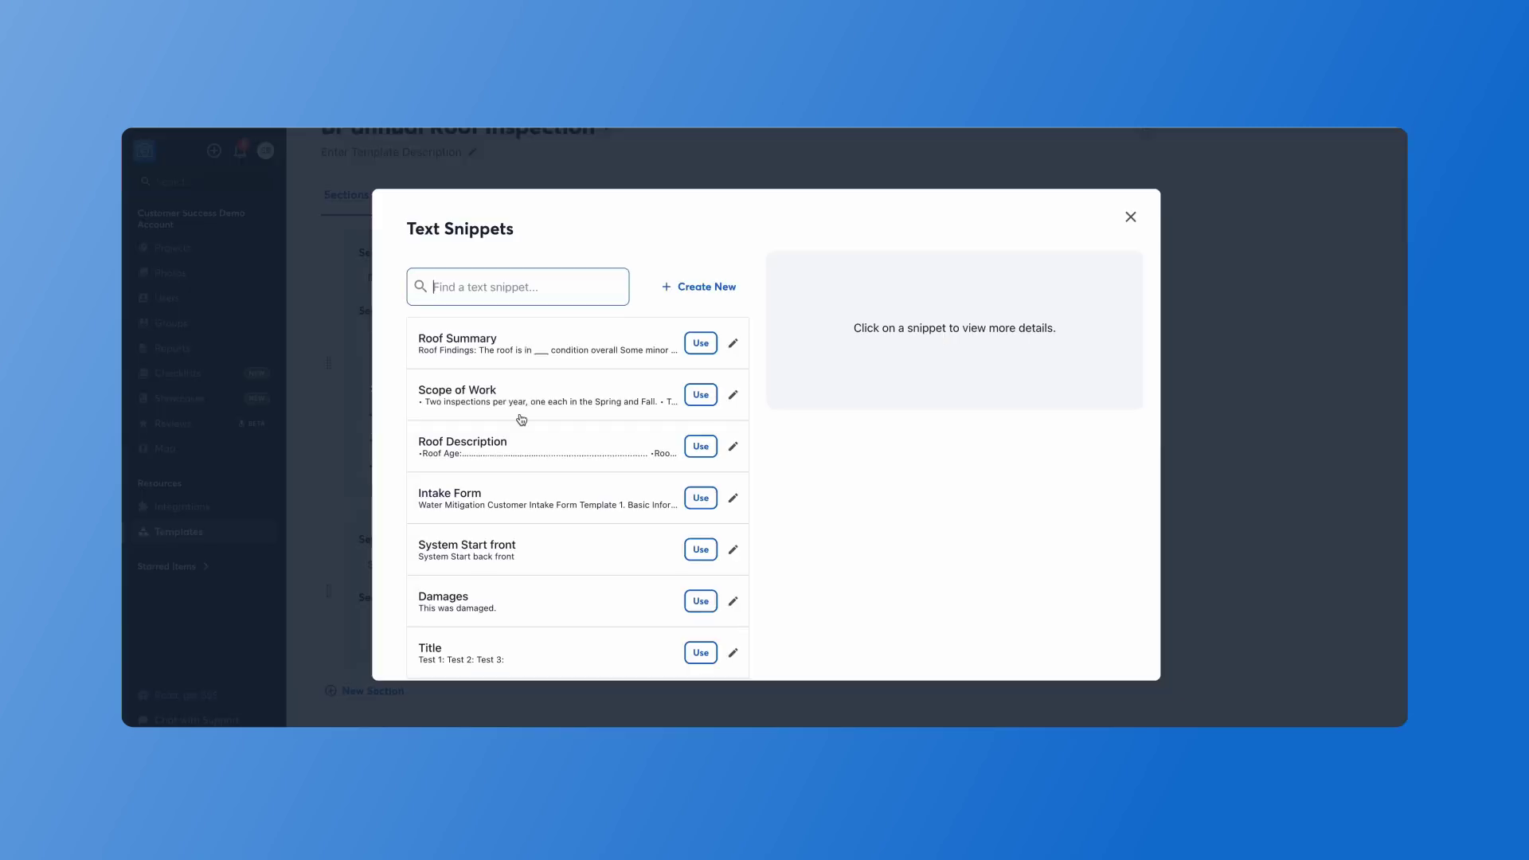
left_click(701, 394)
Add a 'Roof Summary' section and fill its summary with the Roof Summary snippet.
scroll(476, 615, "down", 2)
left_click(333, 687)
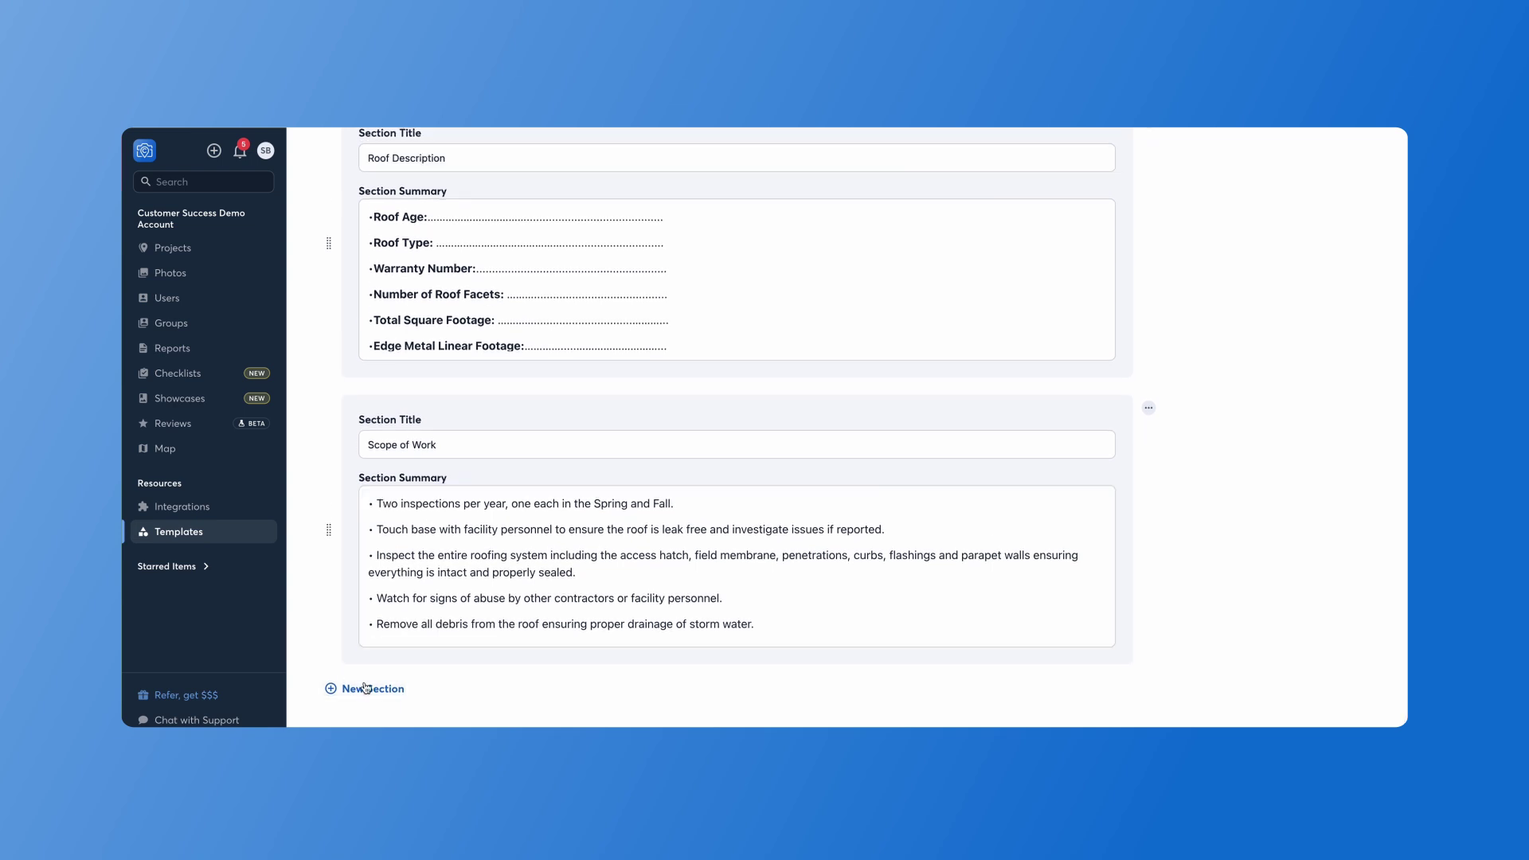
scroll(315, 660, "down", 1)
triple_click(425, 568)
type("Roof Summary")
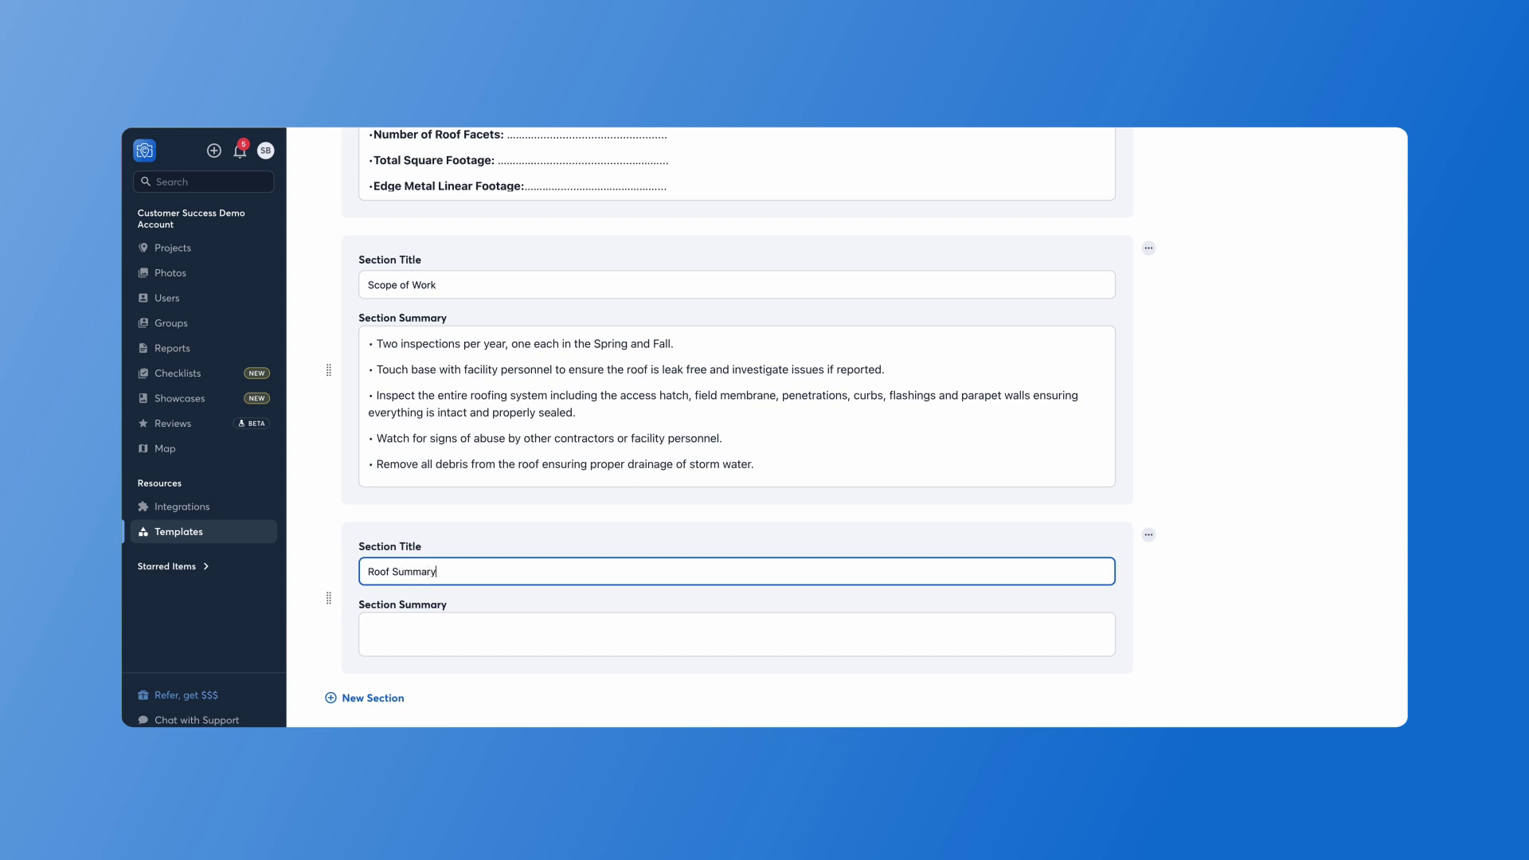
left_click(447, 629)
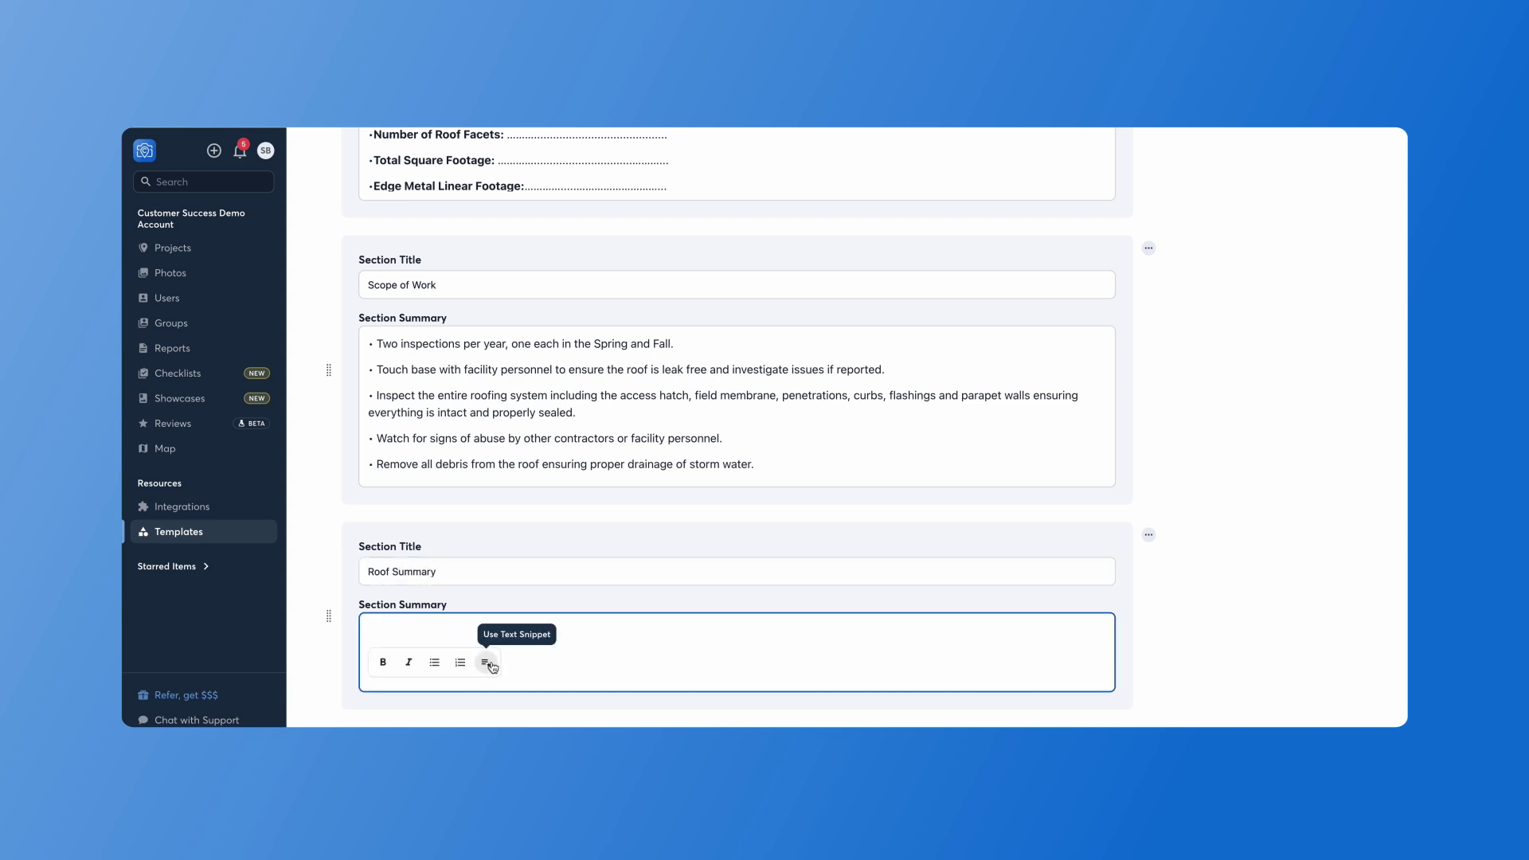
left_click(488, 660)
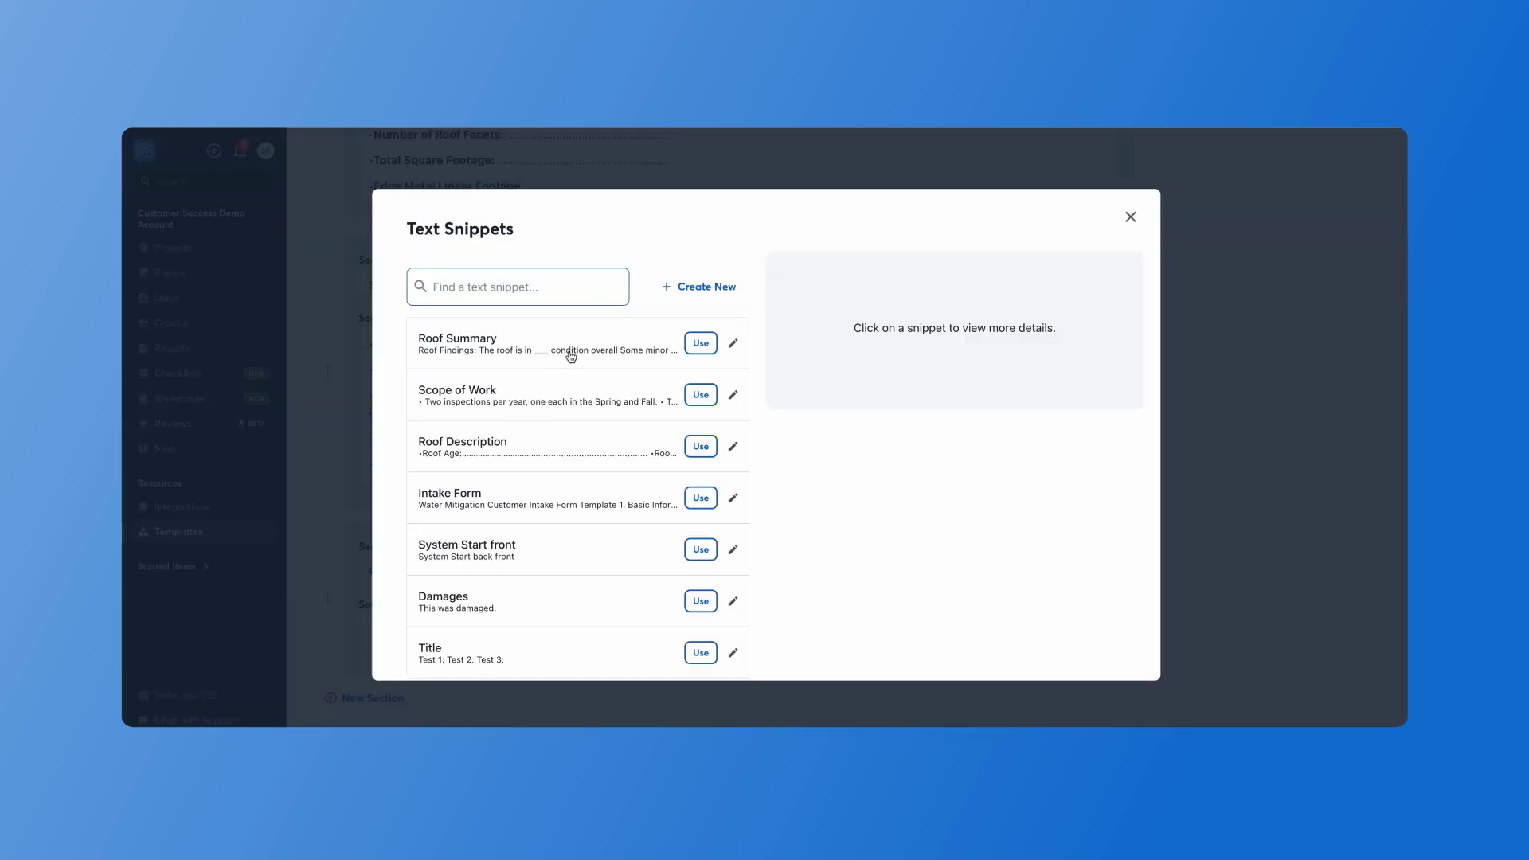
left_click(700, 344)
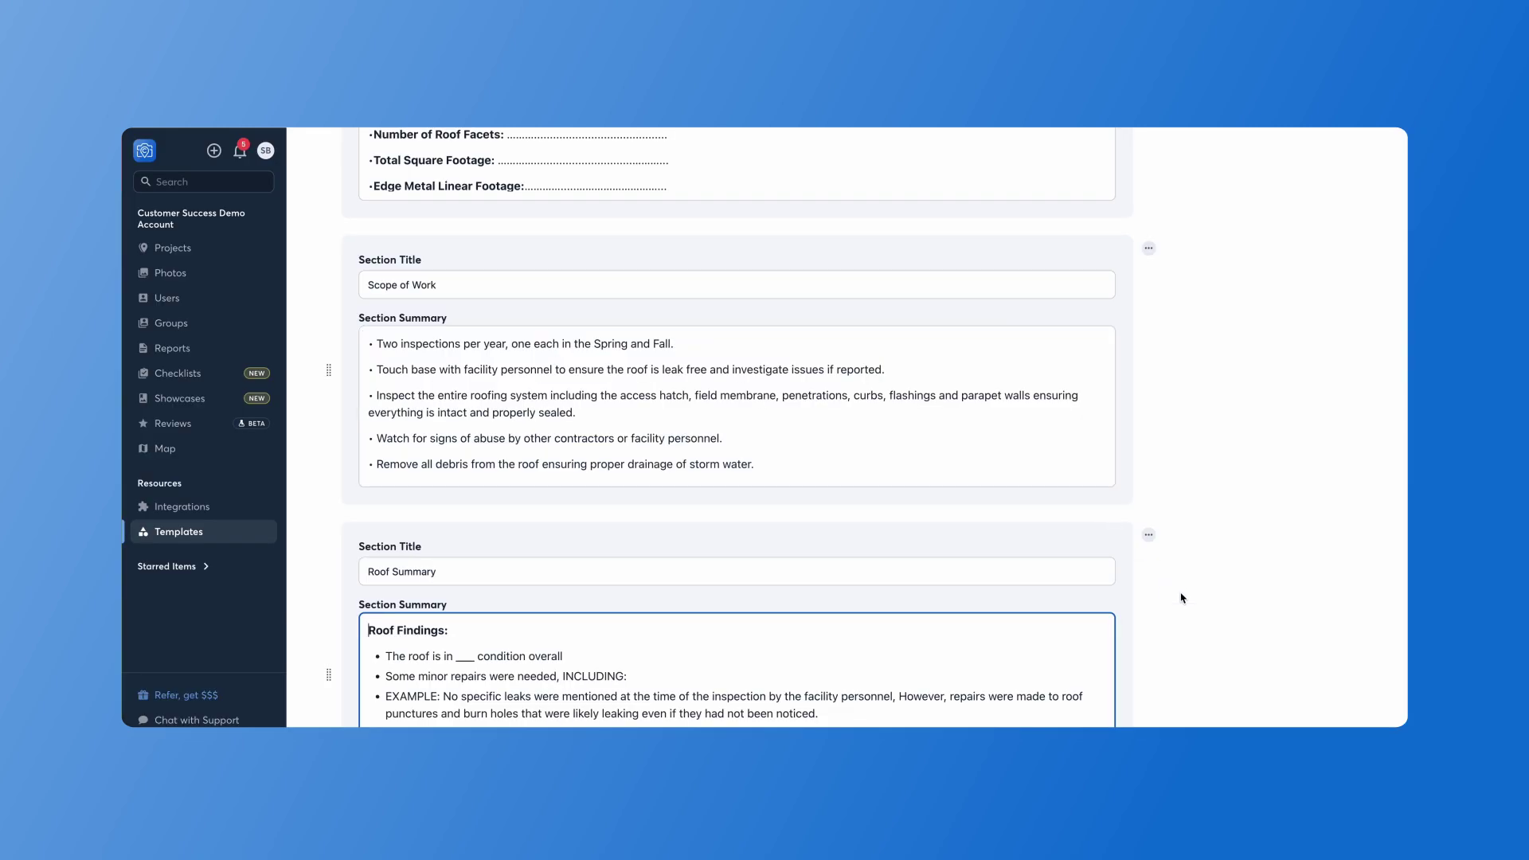
scroll(1182, 597, "down", 1)
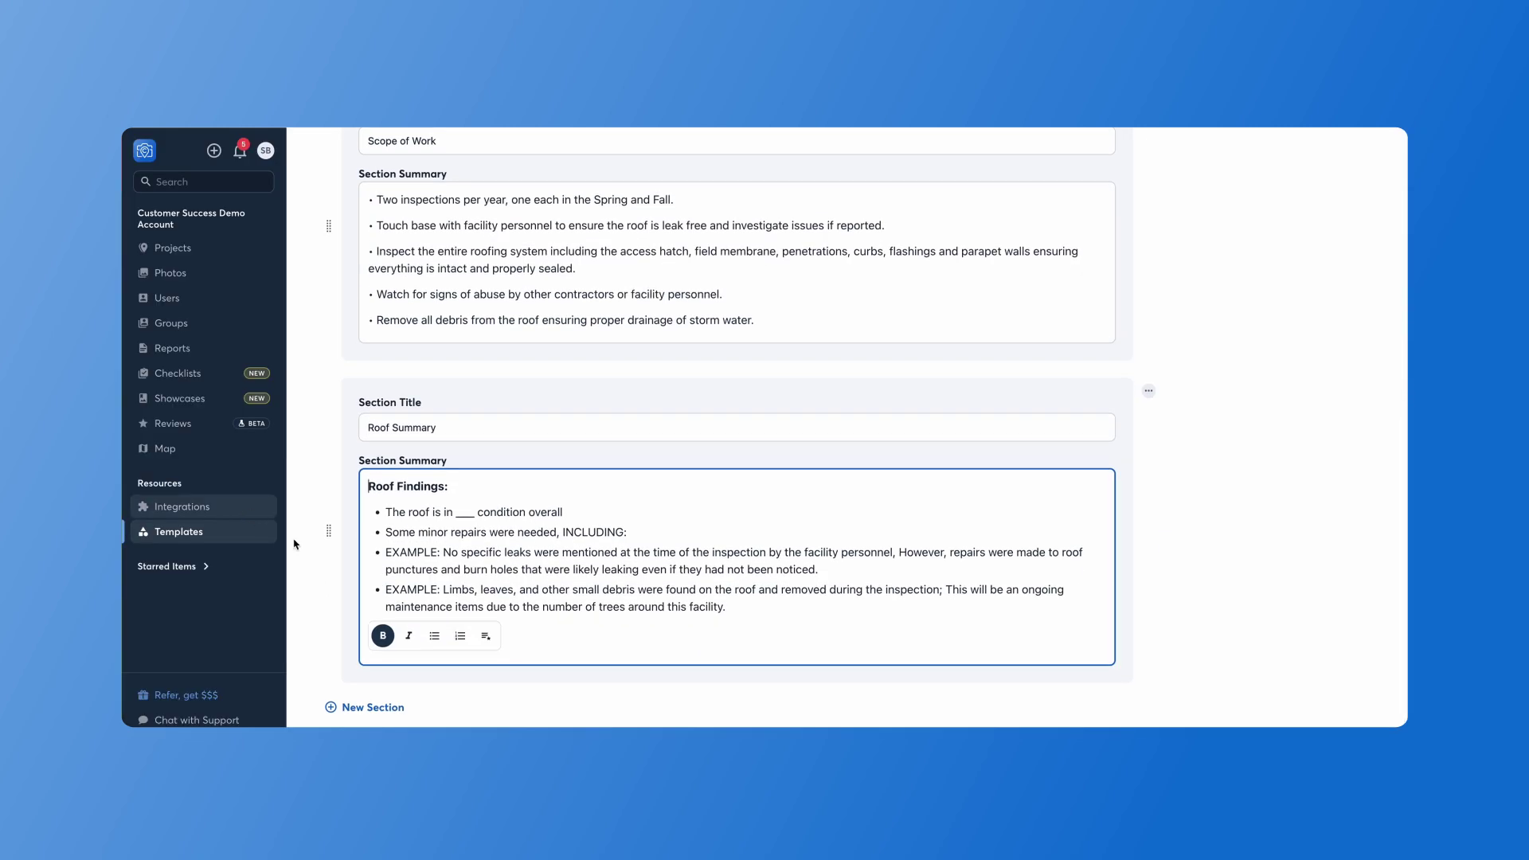
scroll(336, 580, "up", 7)
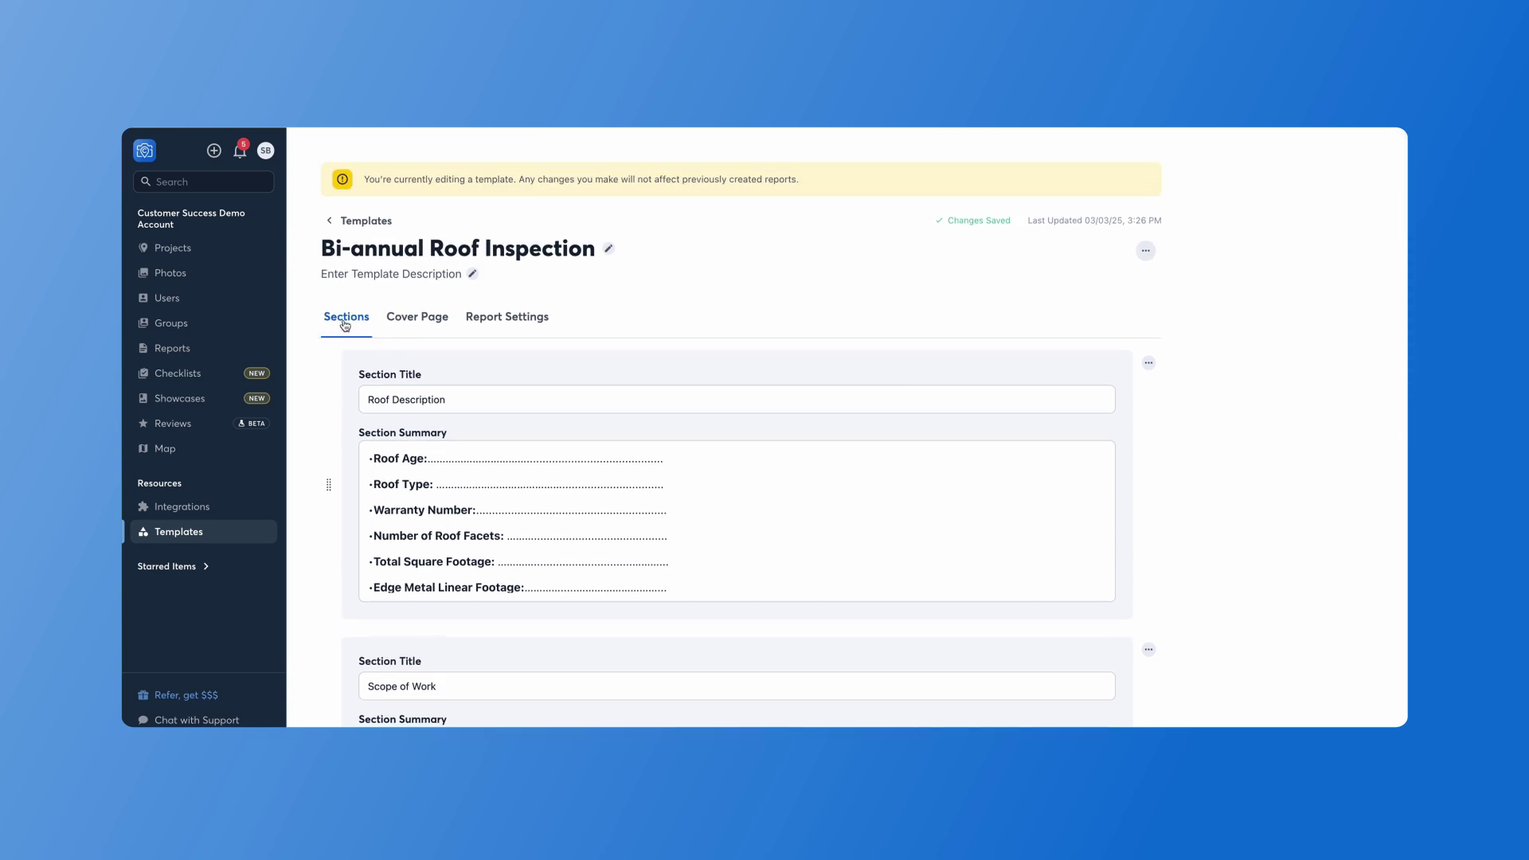
Switch off Creator Name and Date Created on the template's cover page.
left_click(414, 329)
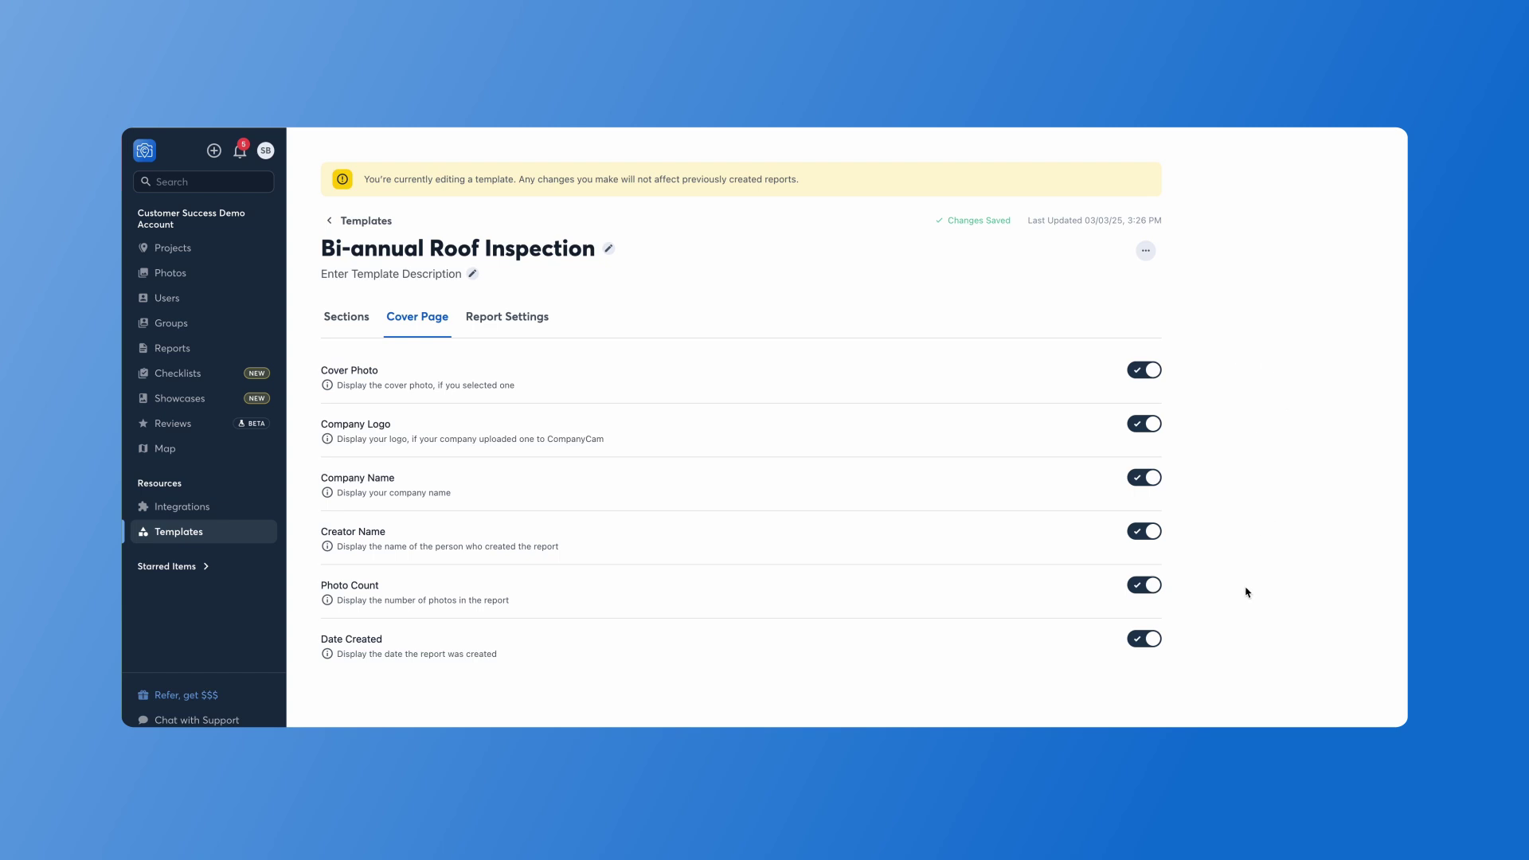
left_click(1146, 533)
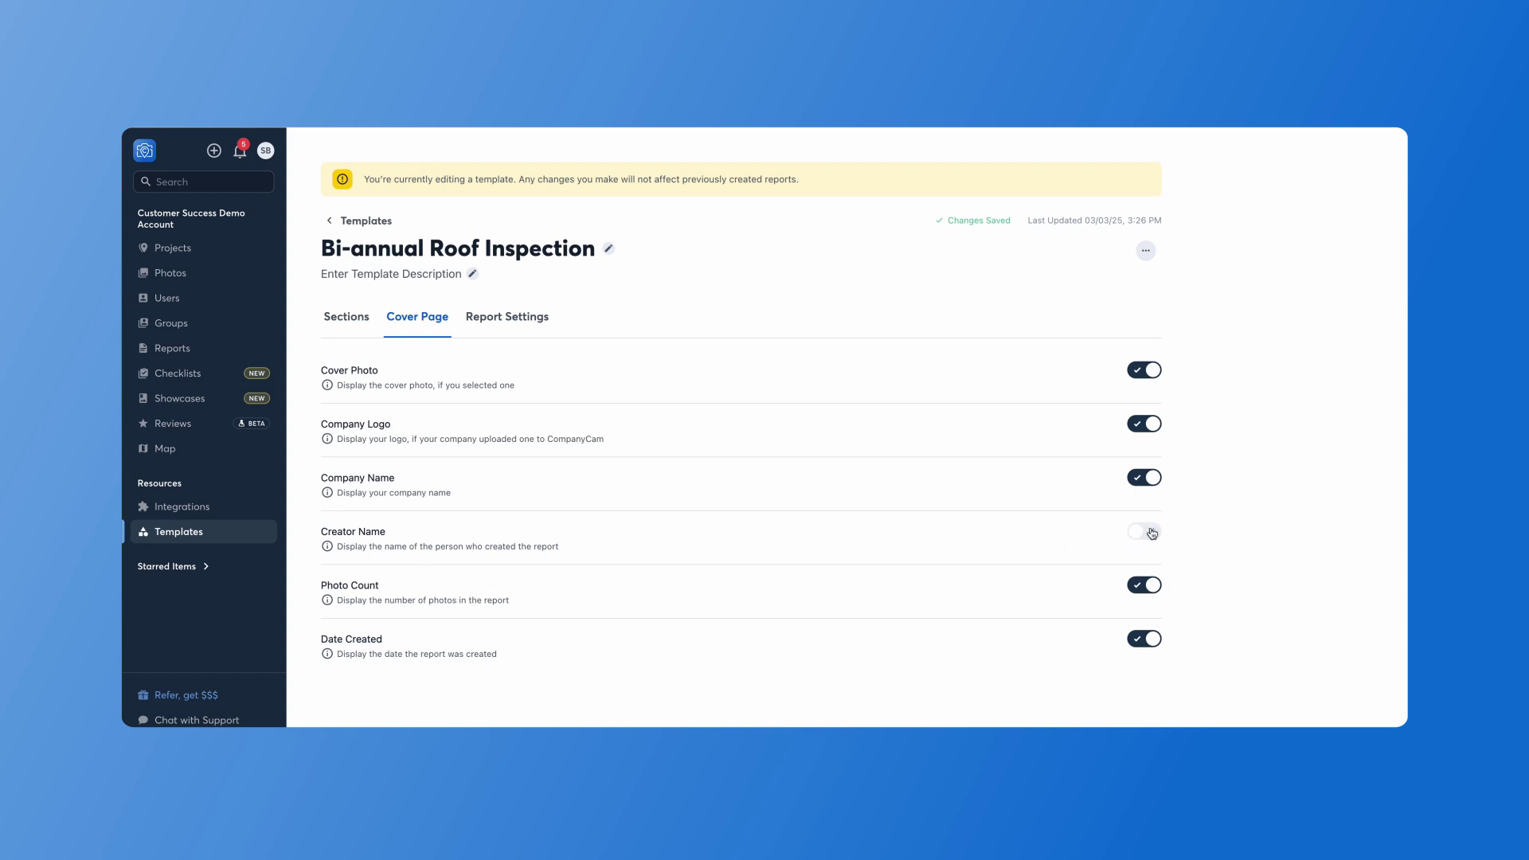
left_click(1146, 638)
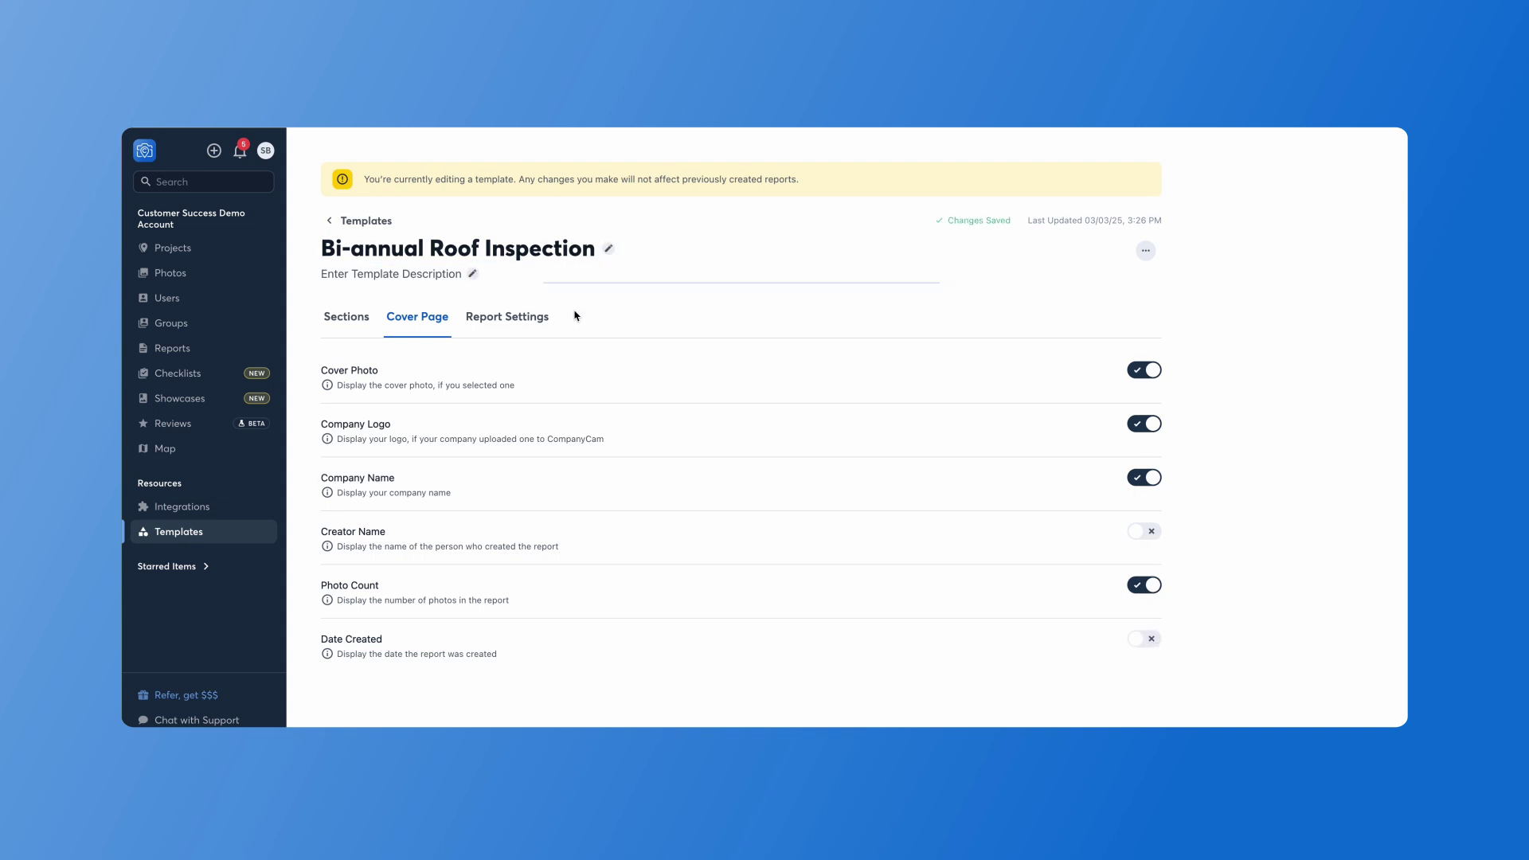
Set the template's report settings to 4 Photos per Page and turn off Photo Tags.
left_click(505, 329)
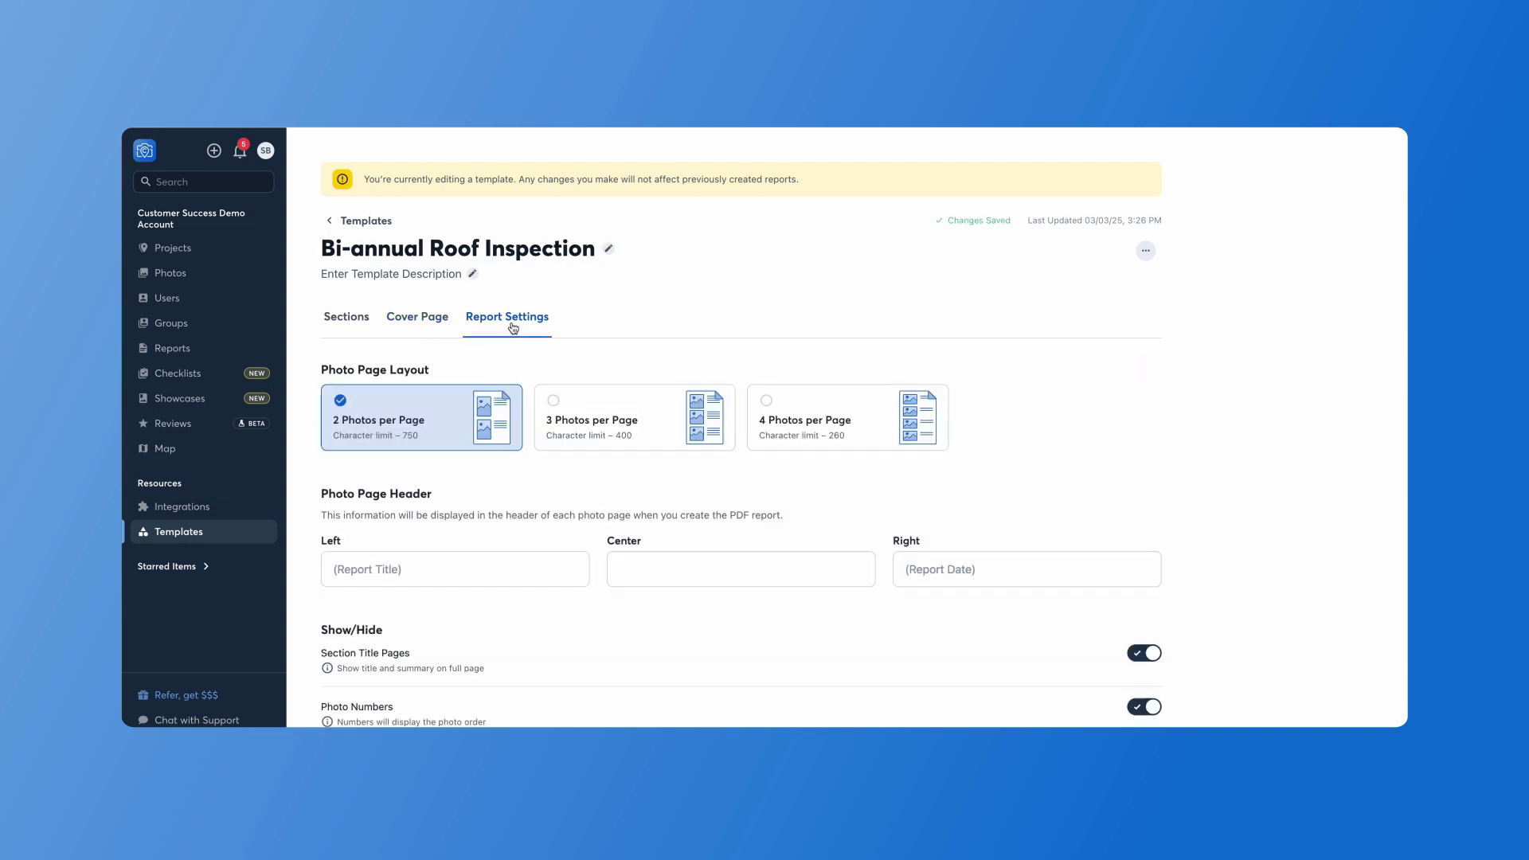
left_click(776, 410)
scroll(451, 523, "down", 2)
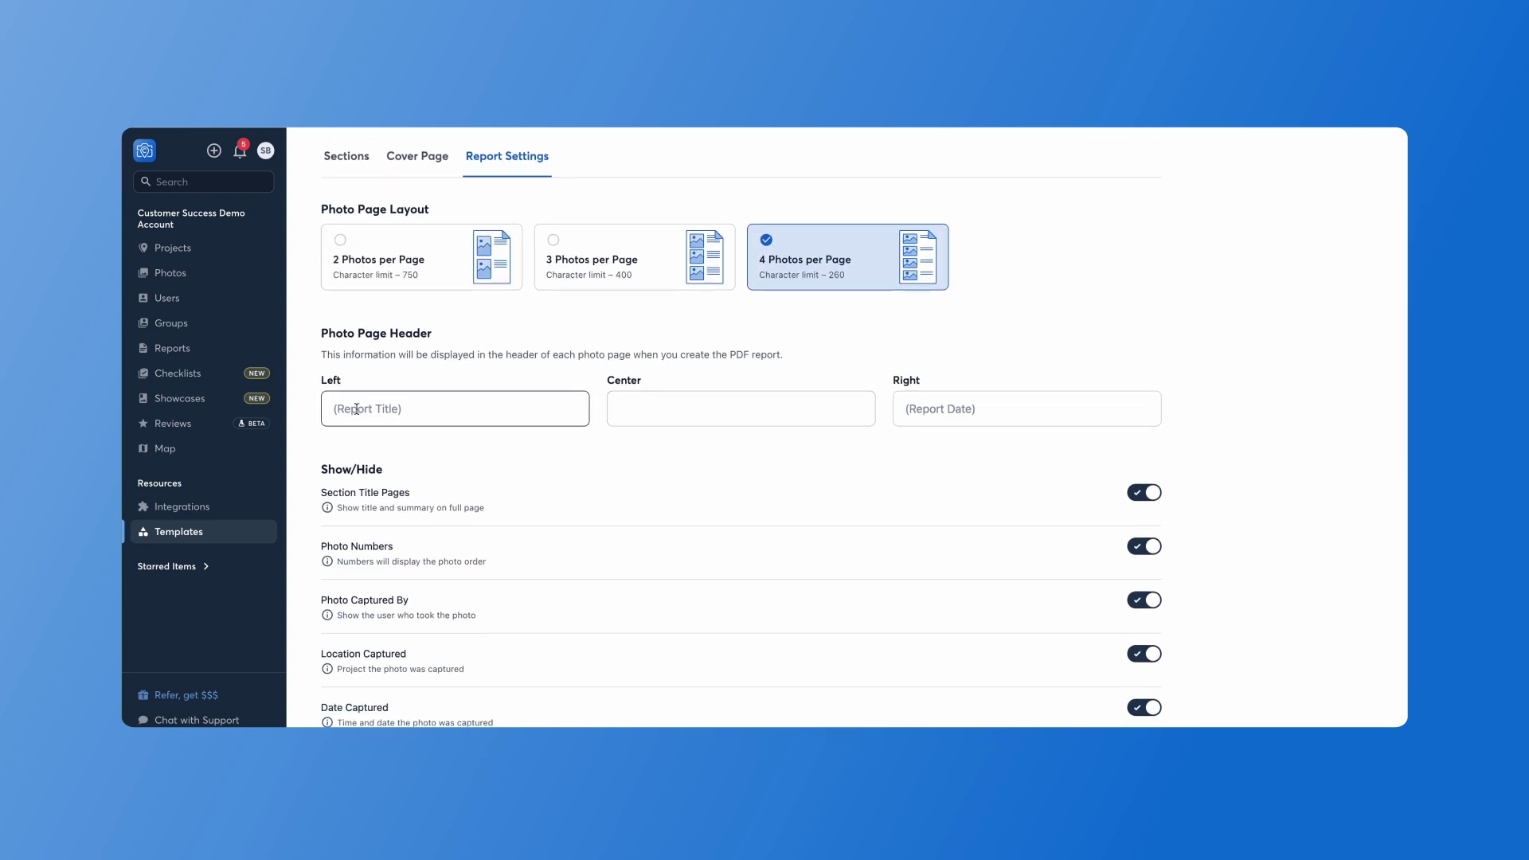
scroll(337, 440, "down", 2)
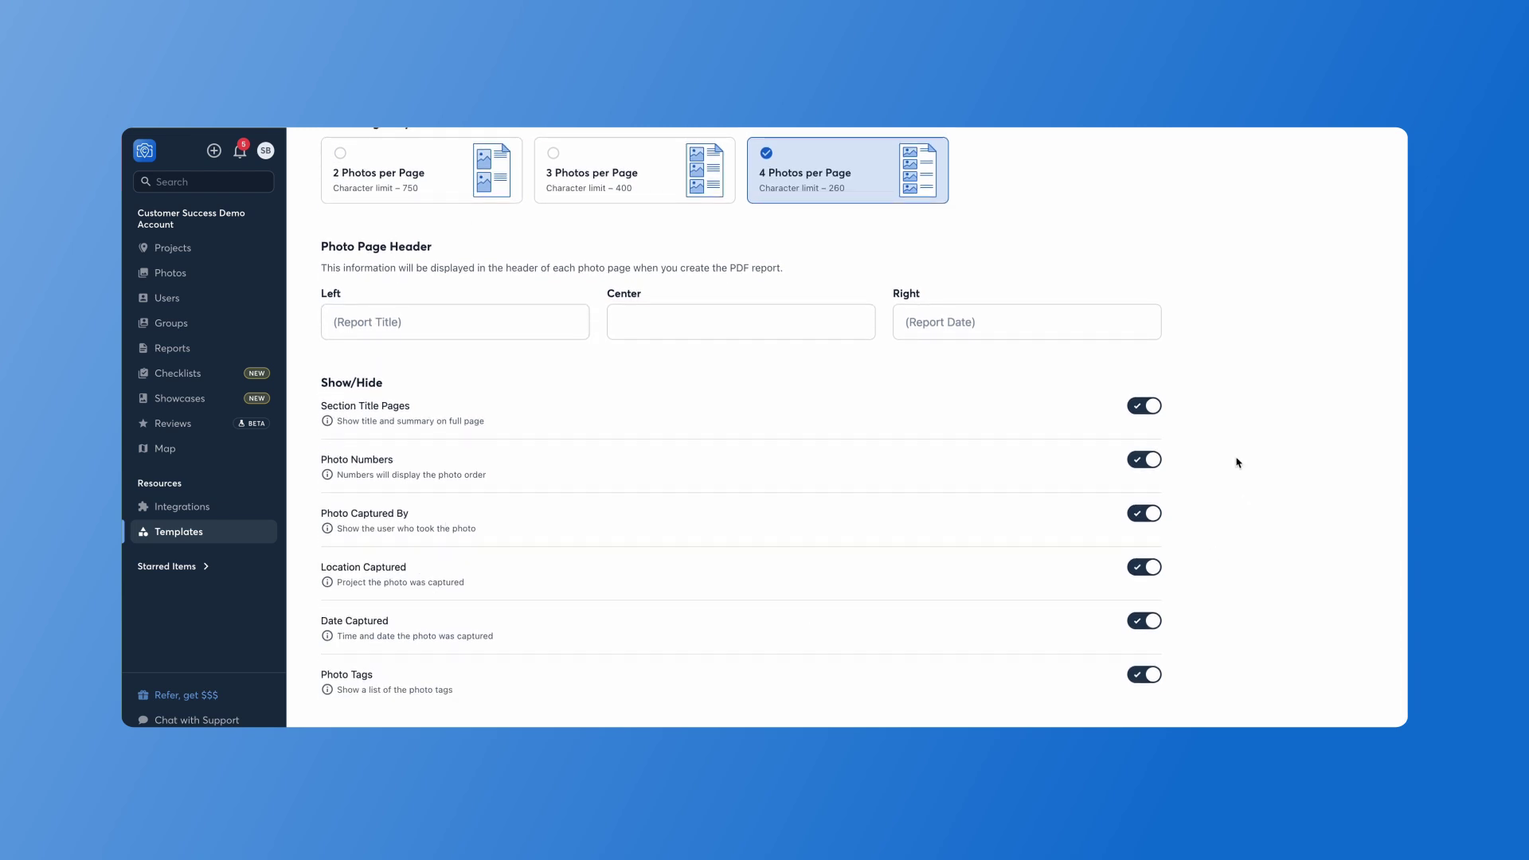
left_click(1151, 677)
scroll(1182, 672, "up", 5)
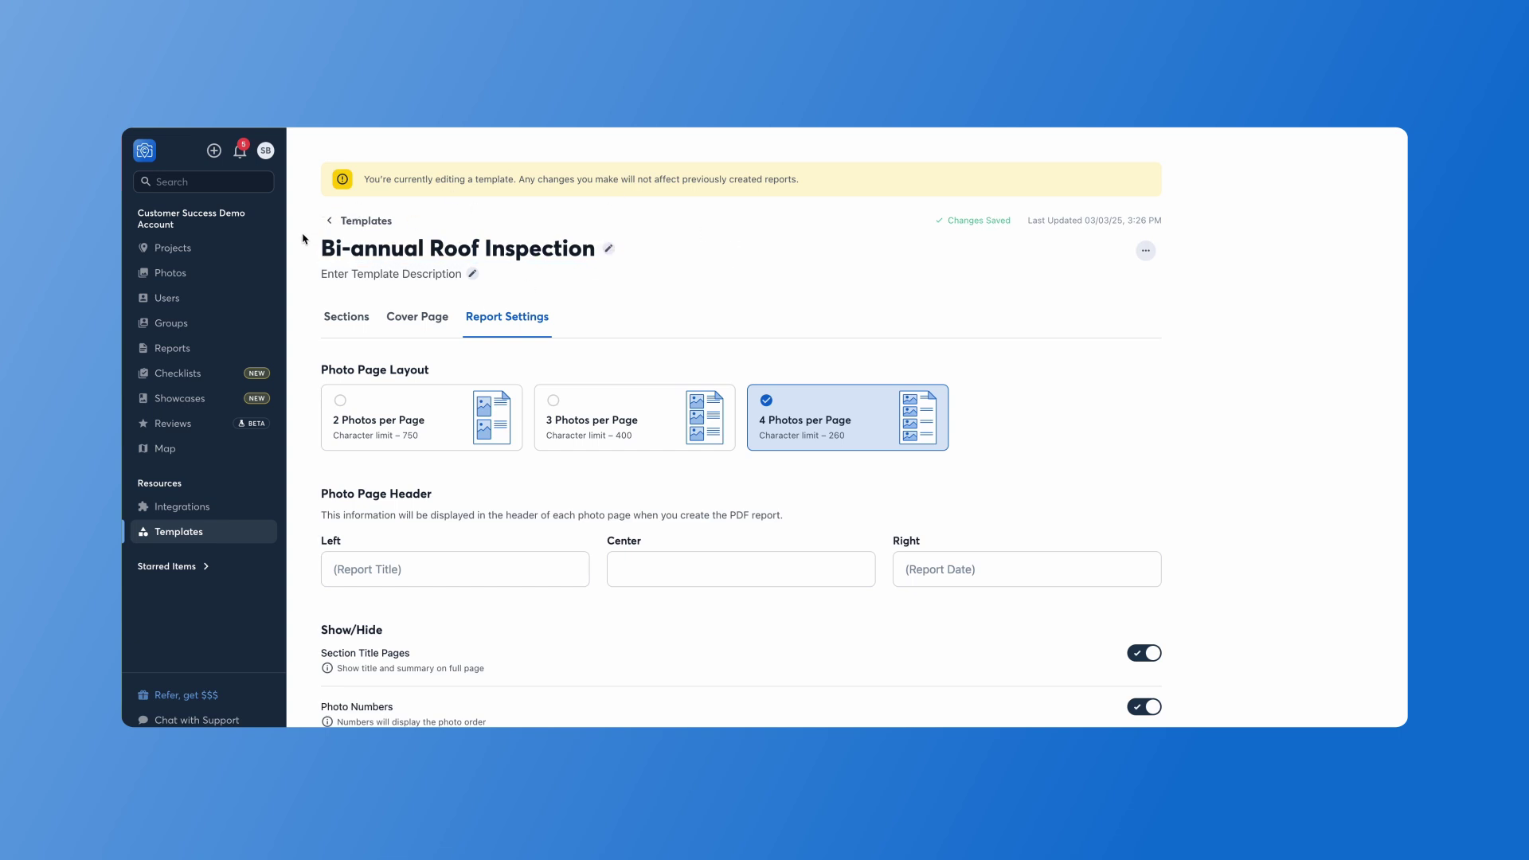
Start a new report in Mornington Lane Condos using an existing template.
left_click(201, 250)
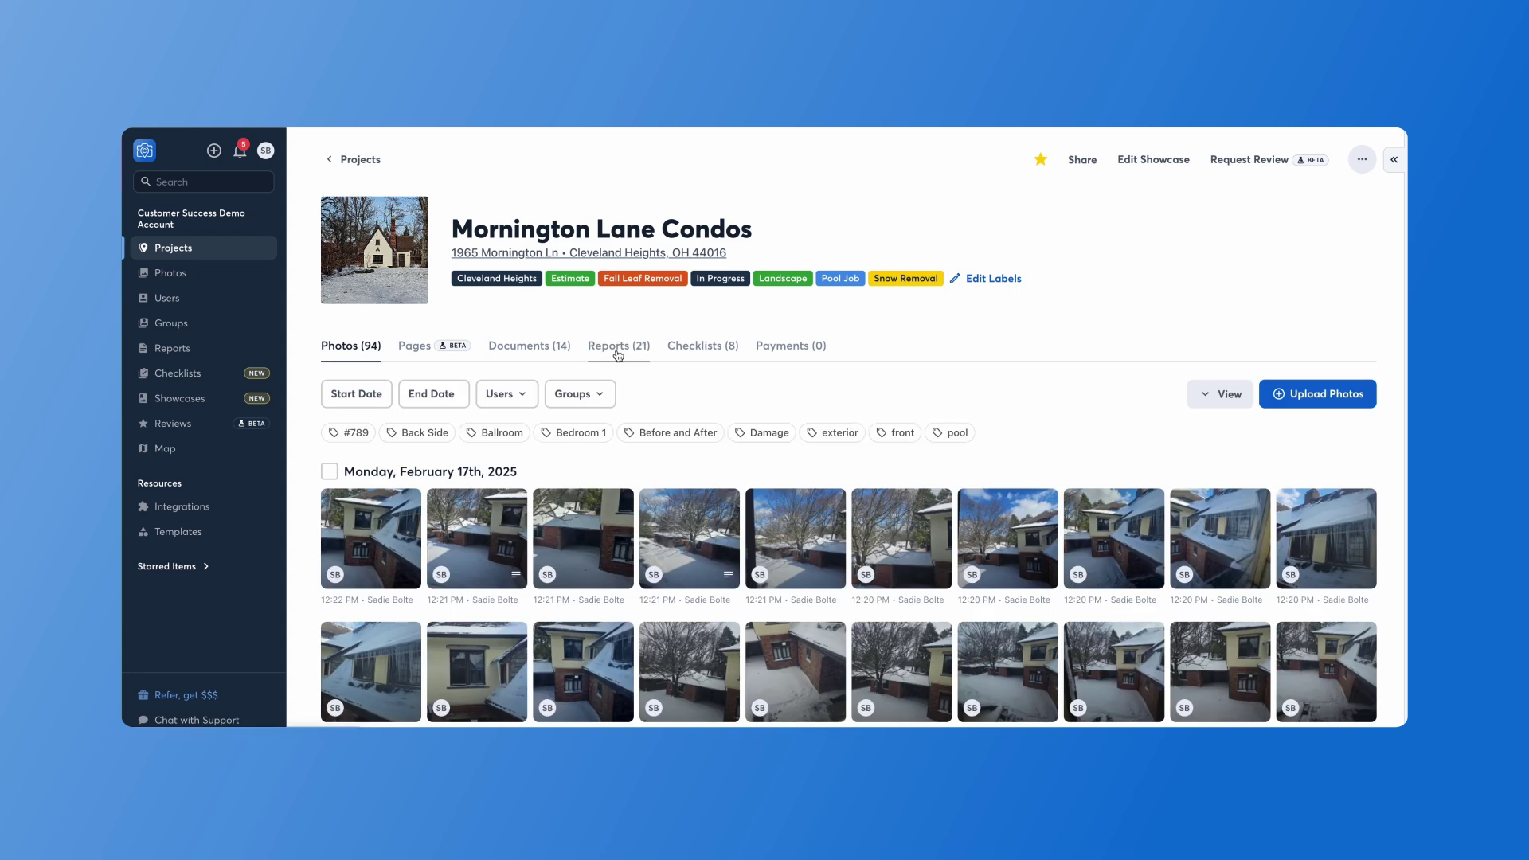
left_click(618, 356)
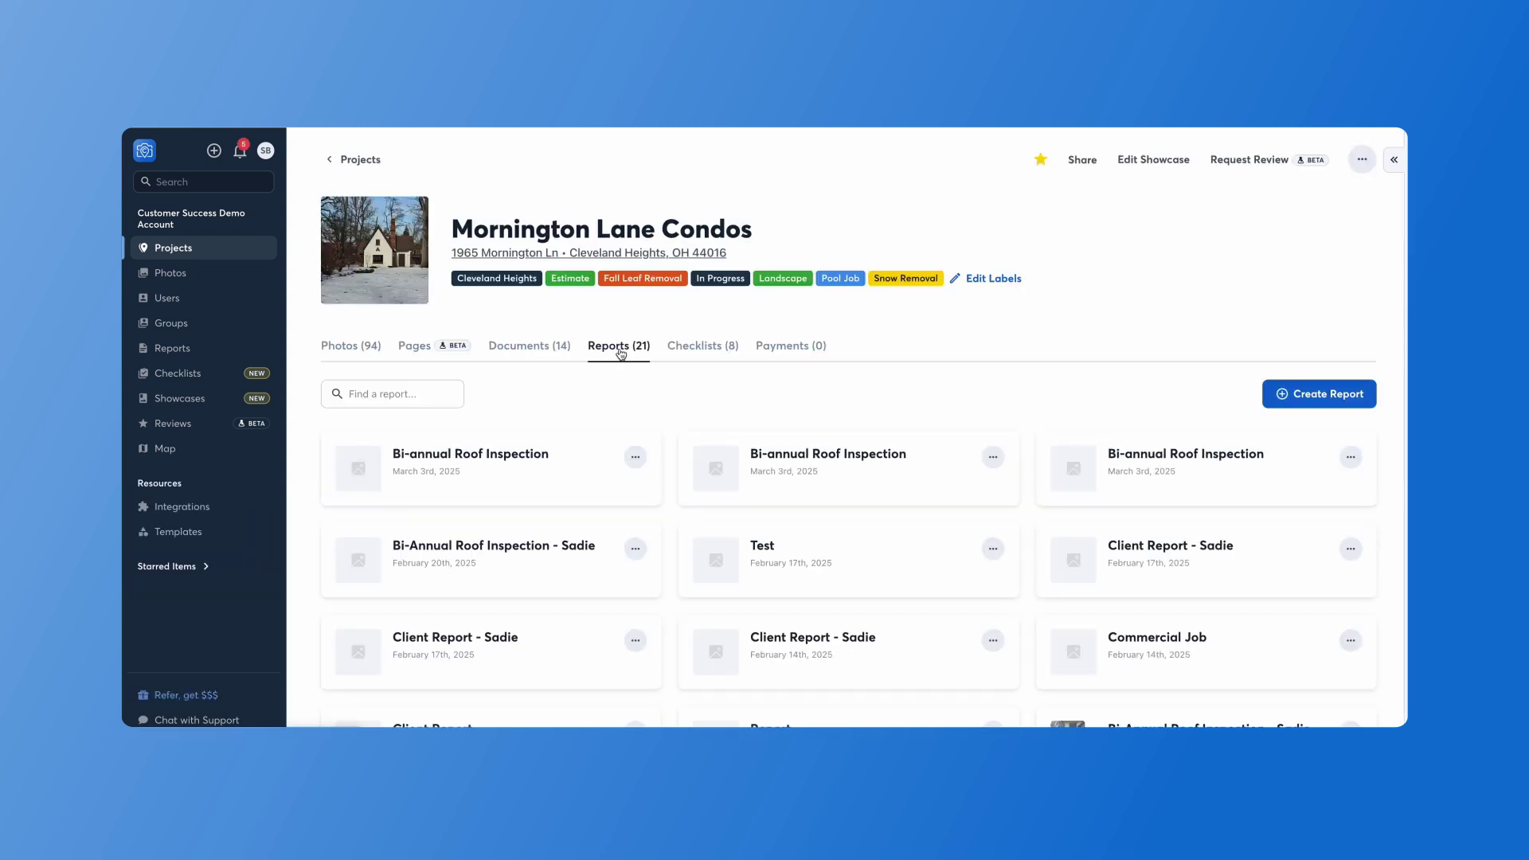
left_click(1307, 396)
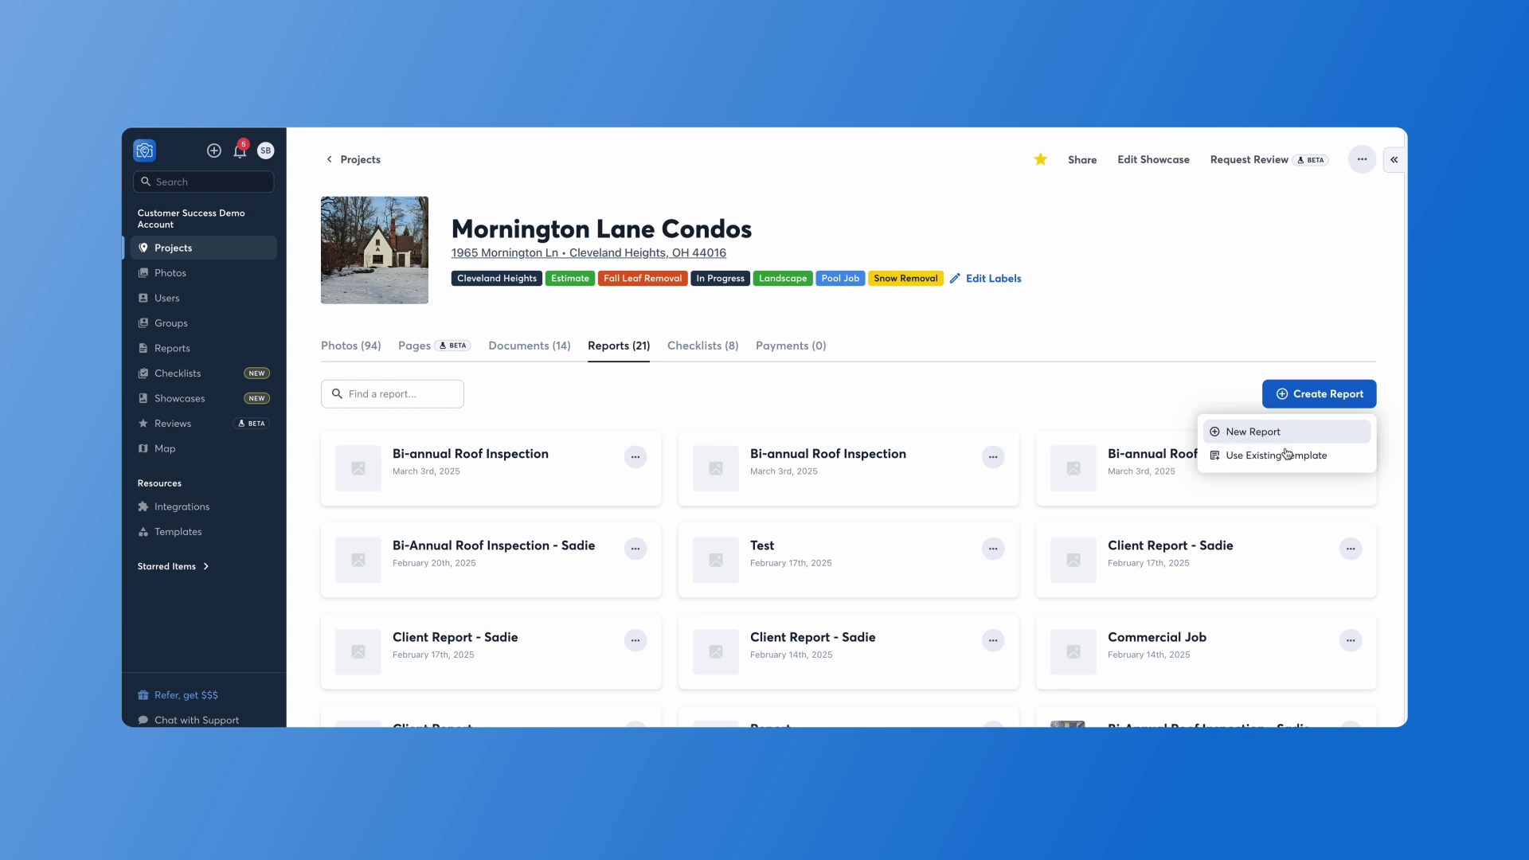
left_click(1330, 459)
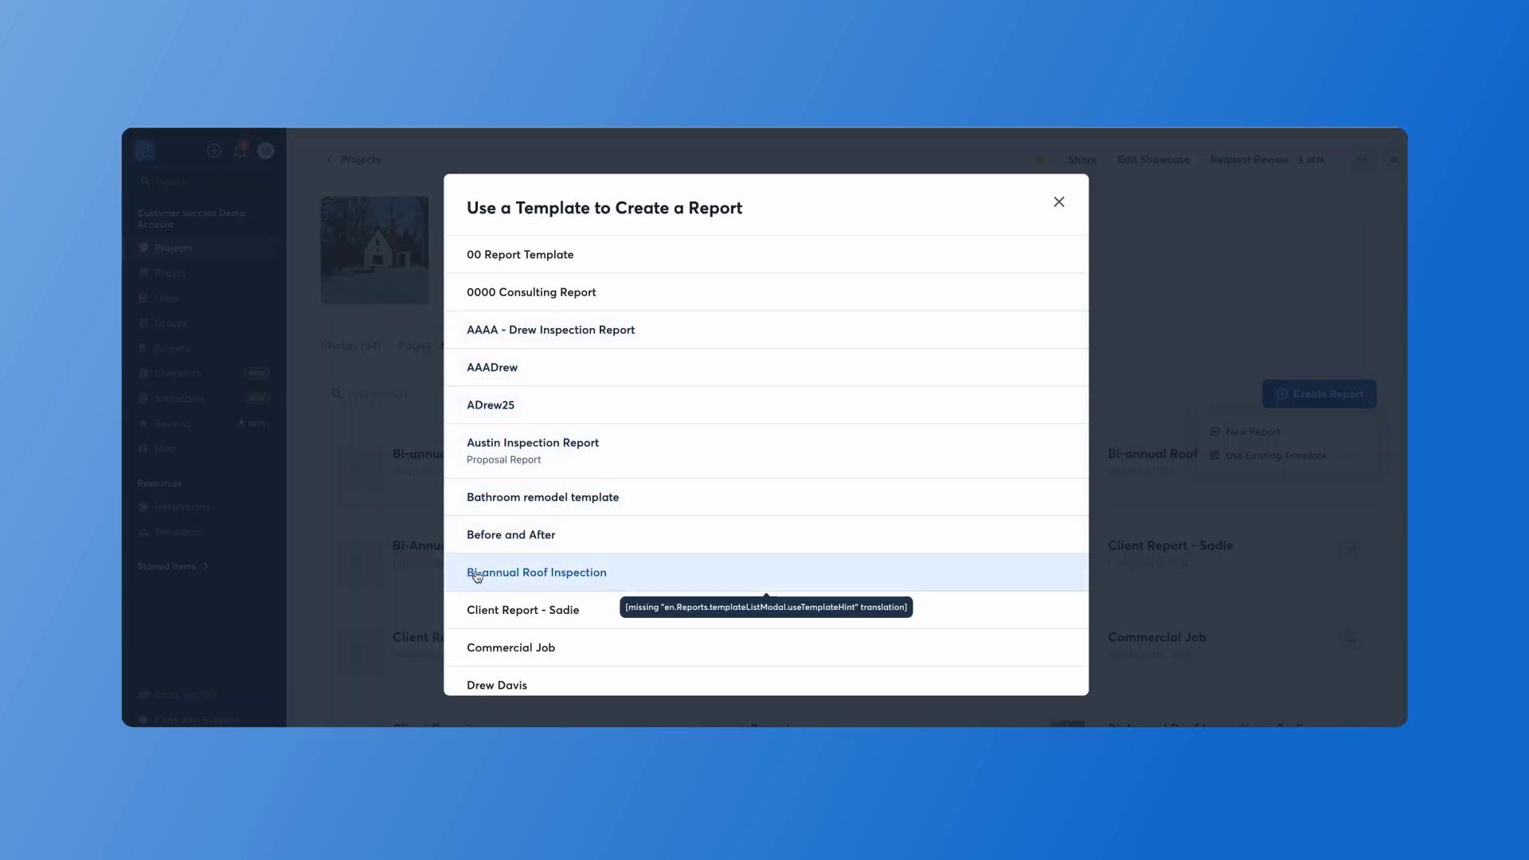
Create a Bi-annual Roof Inspection report, review Sections 1–3, then return to Projects.
left_click(553, 575)
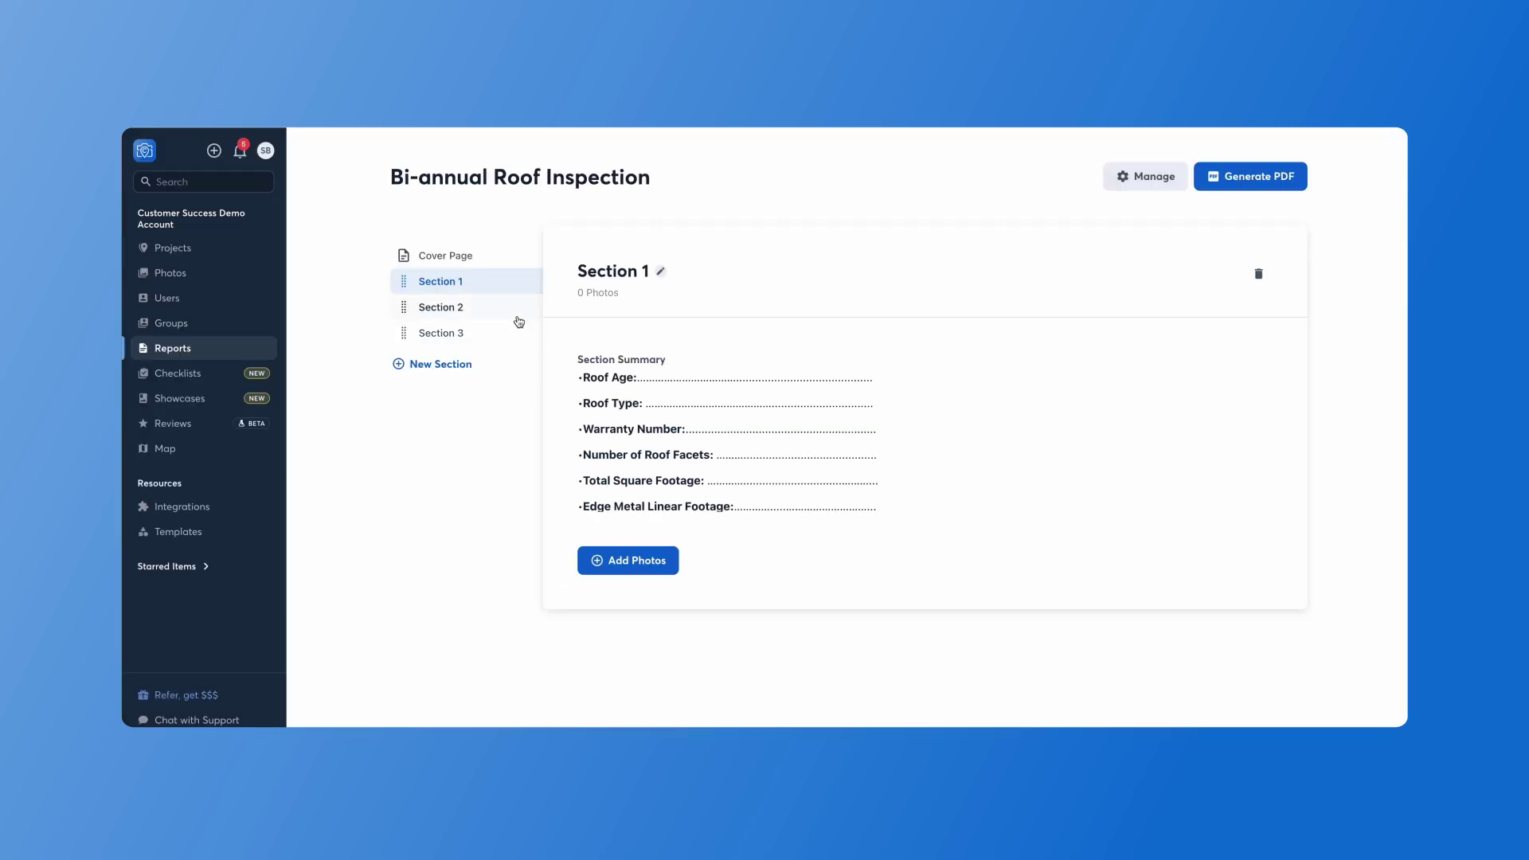
left_click(919, 381)
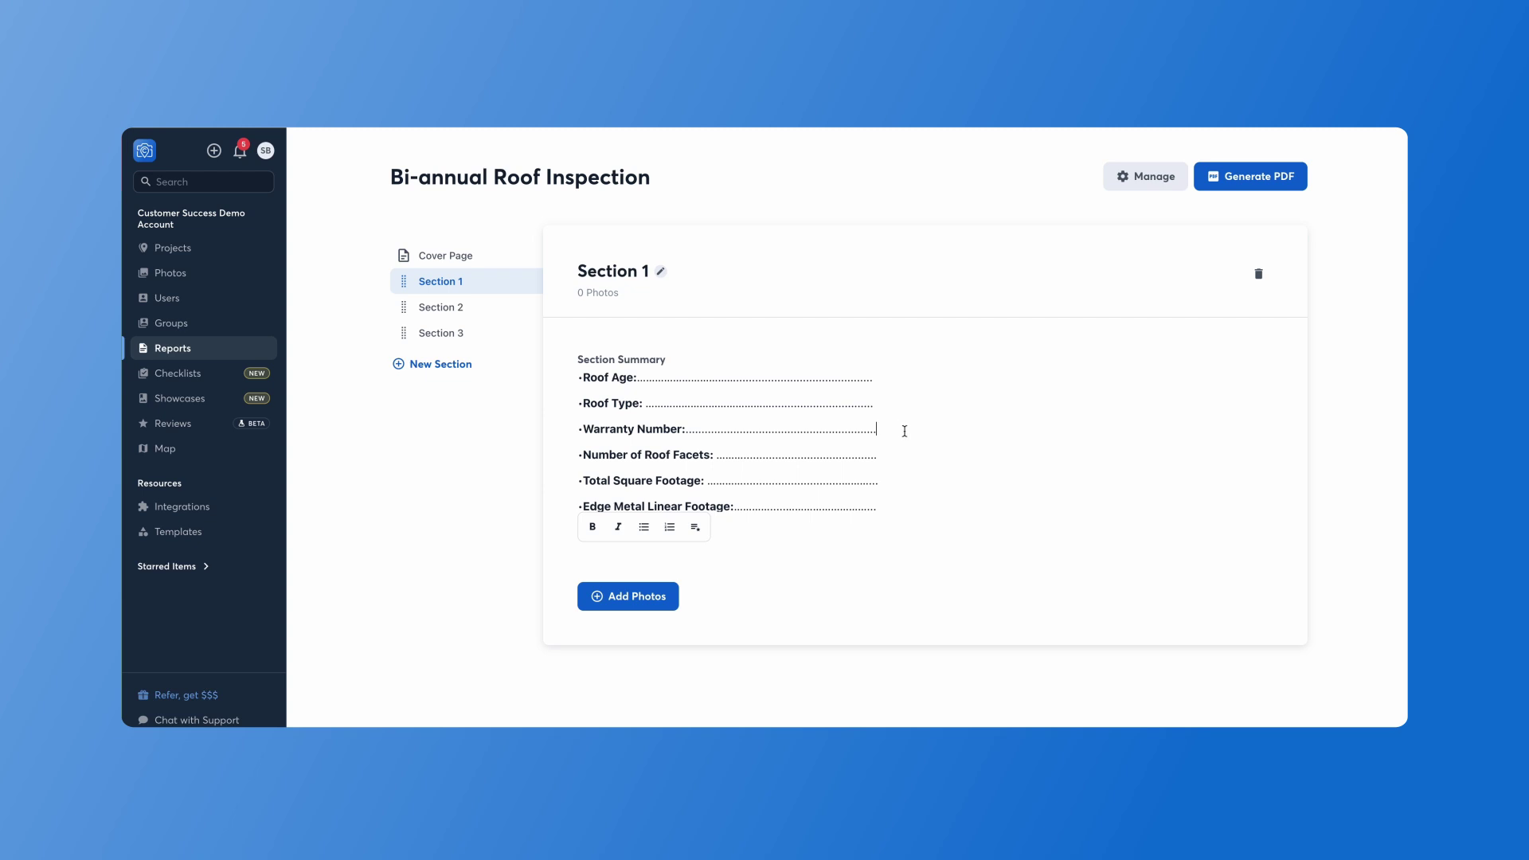
left_click(453, 316)
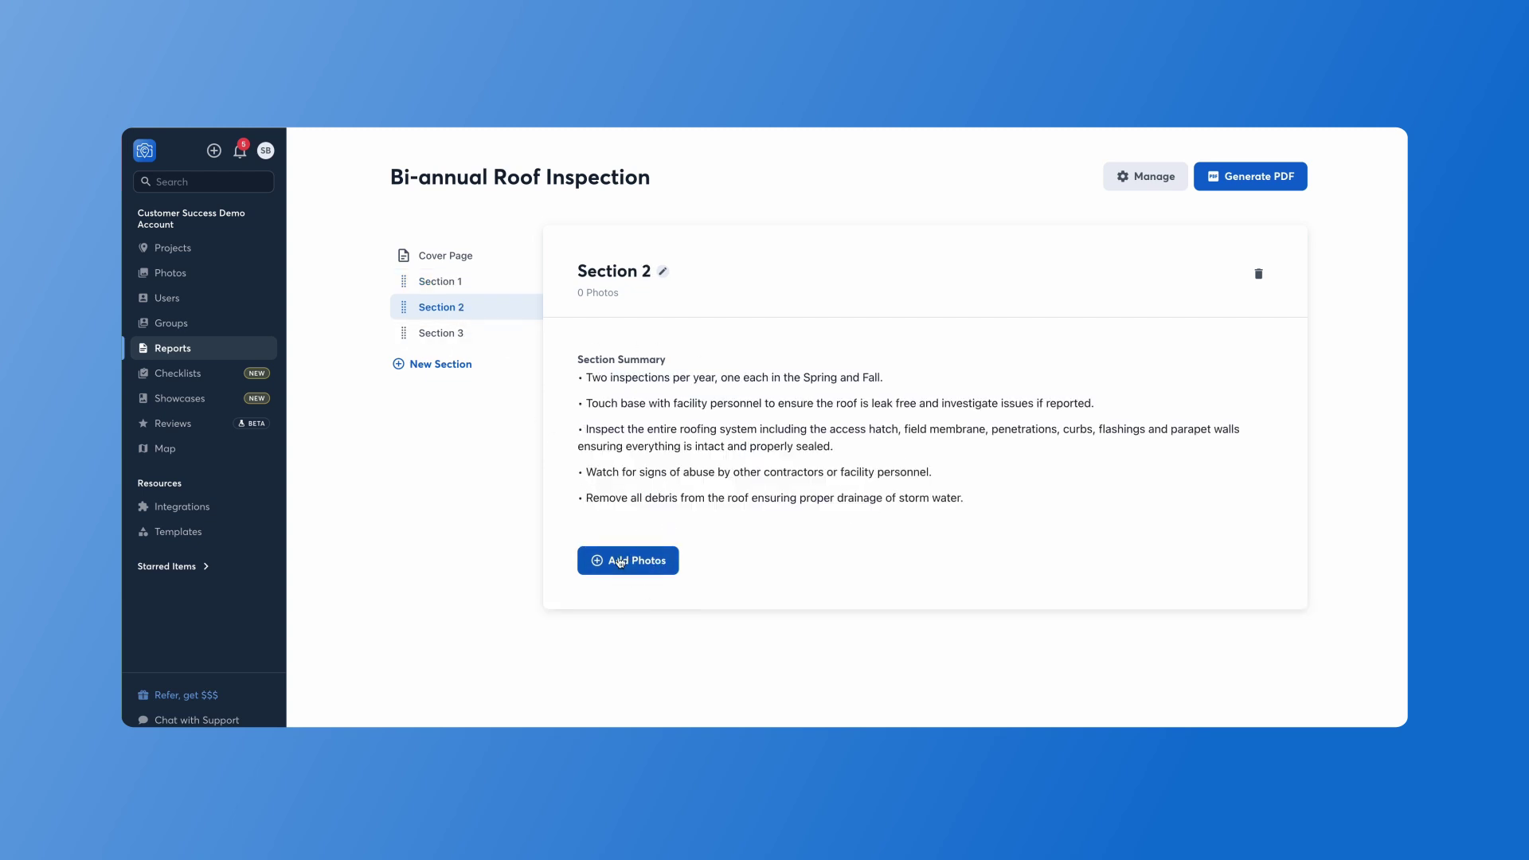
left_click(498, 339)
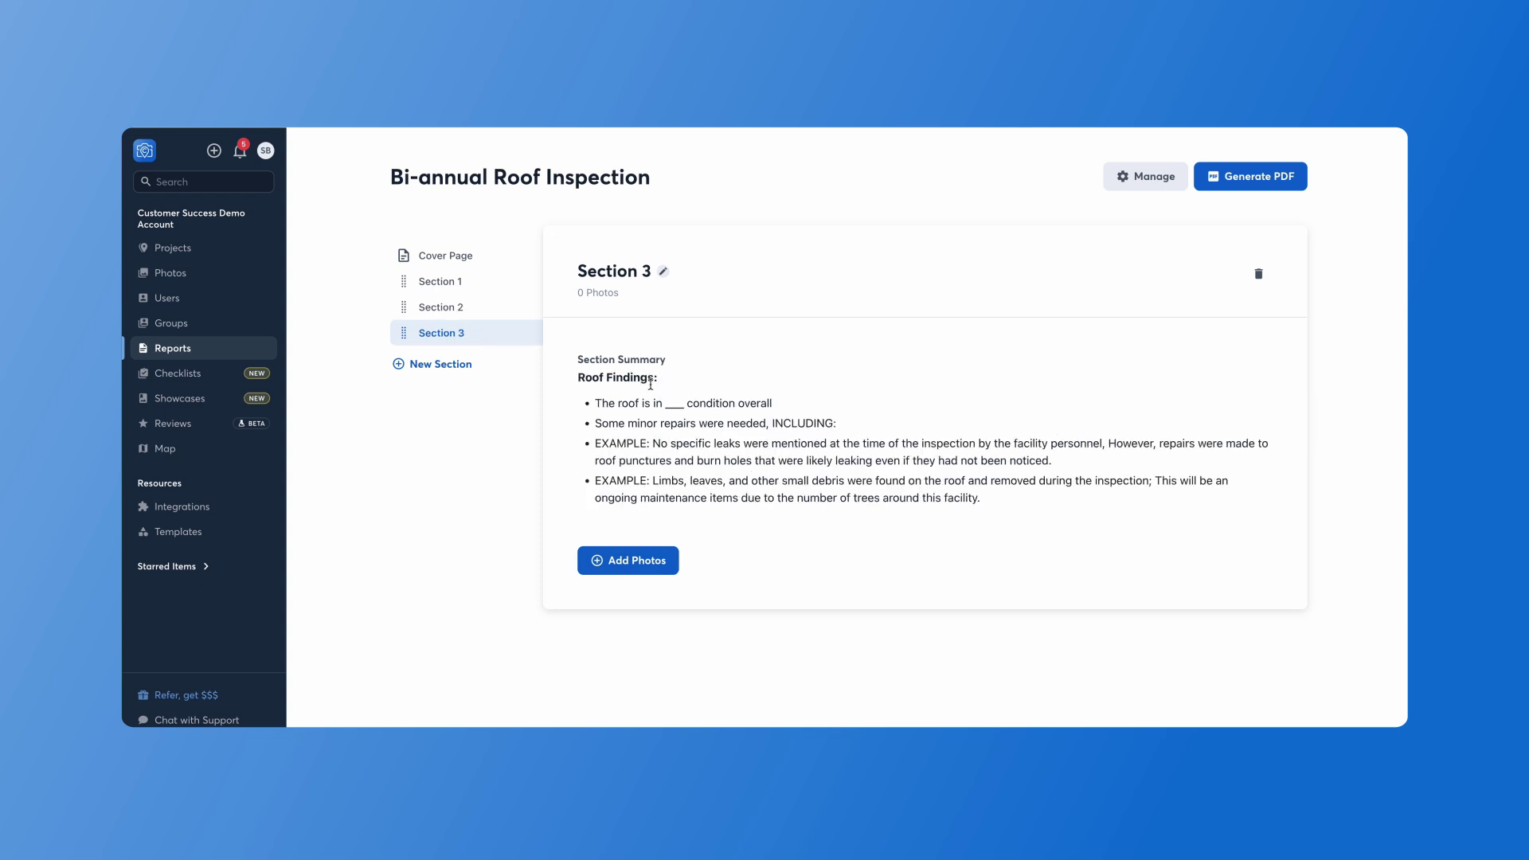
left_click(686, 408)
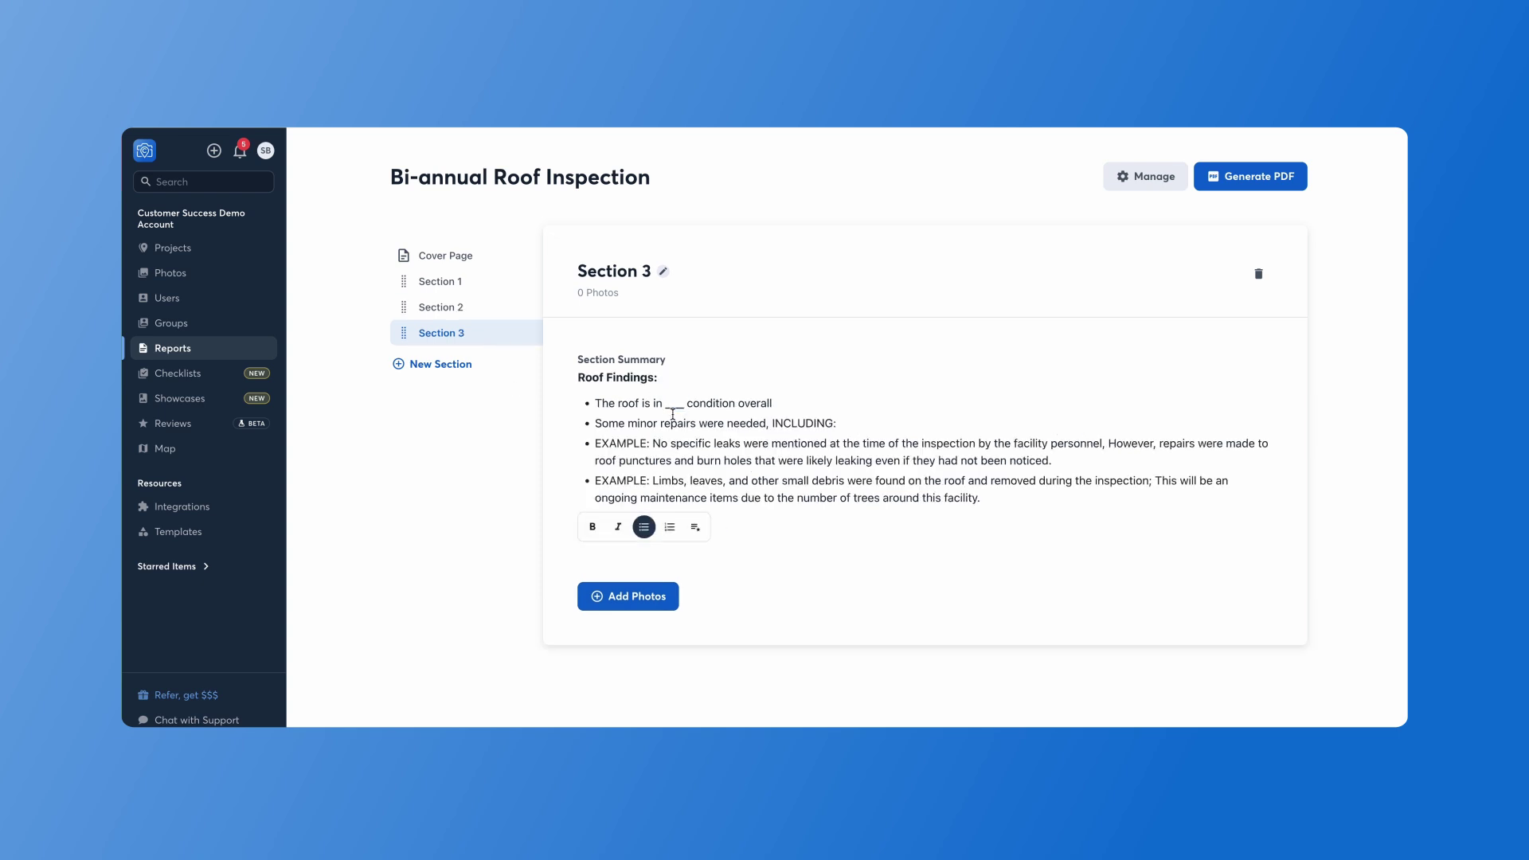
left_click(221, 248)
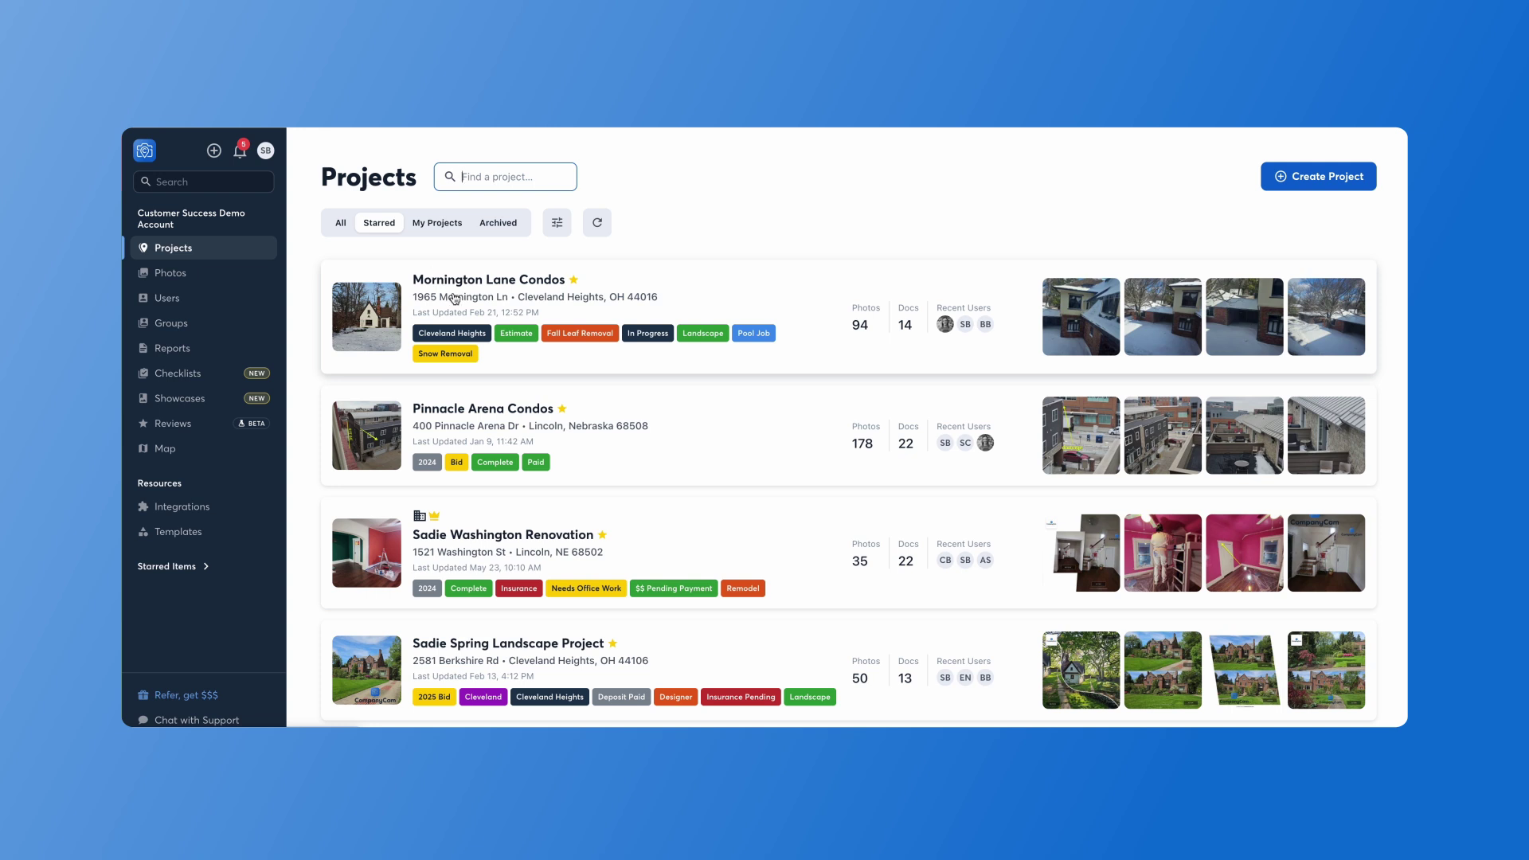
Open the Mornington Lane Condos client report and reveal its Manage options, including Save as Template.
left_click(455, 299)
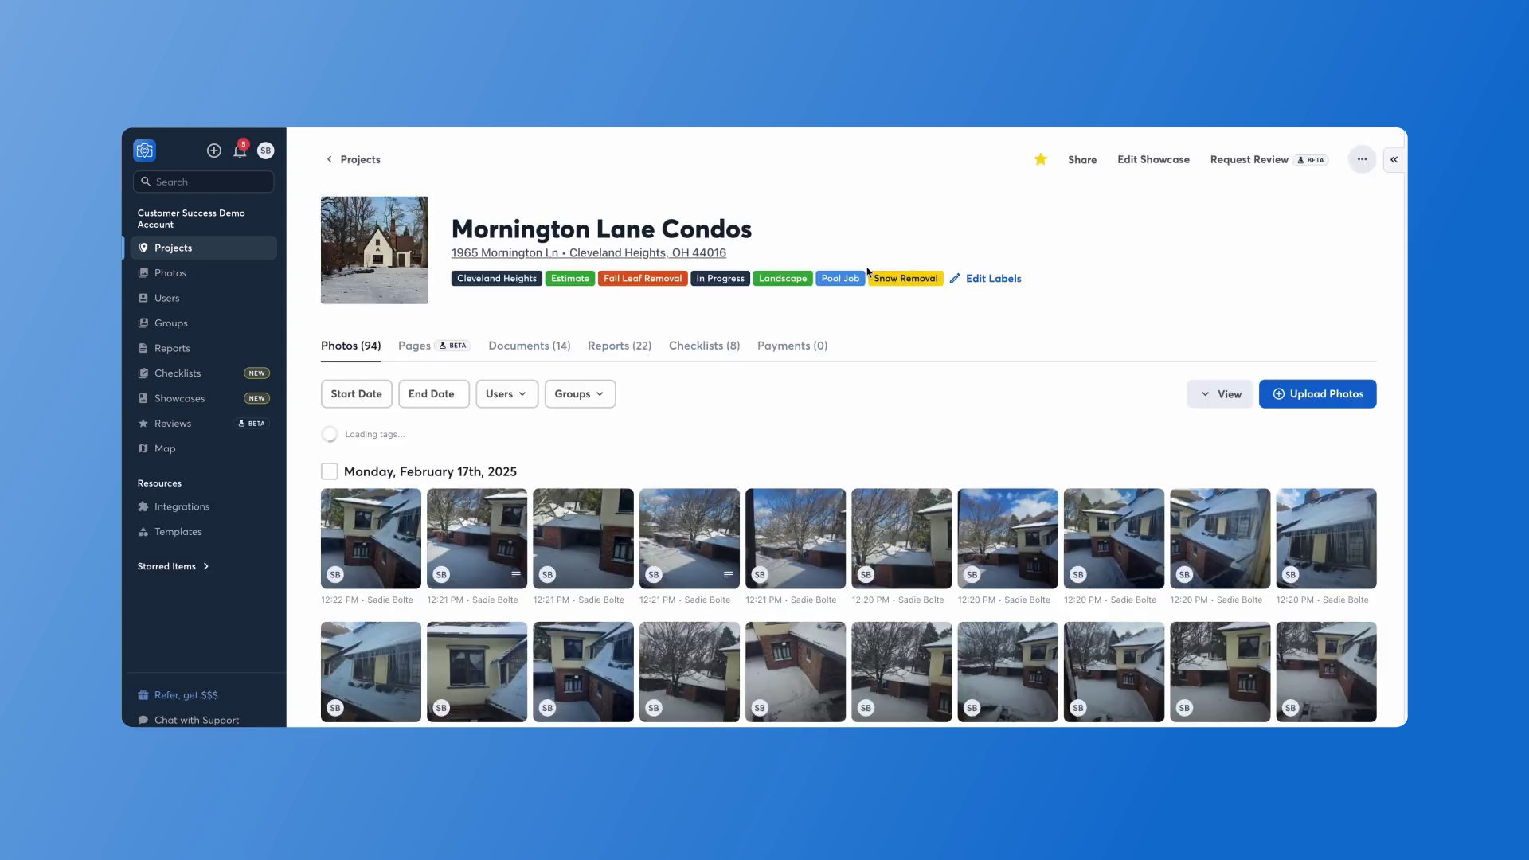
left_click(633, 350)
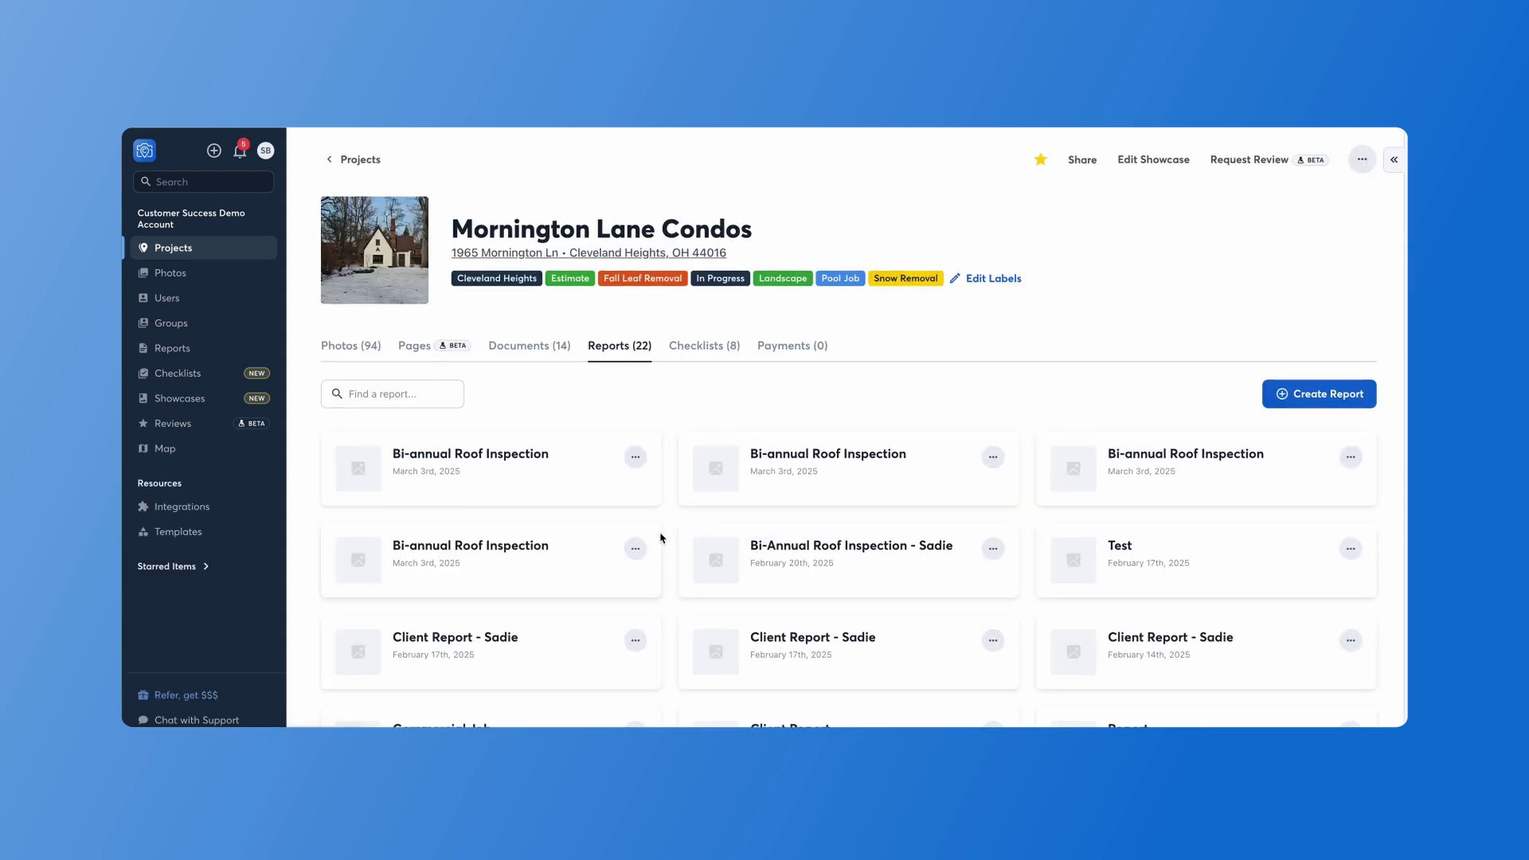
left_click(419, 642)
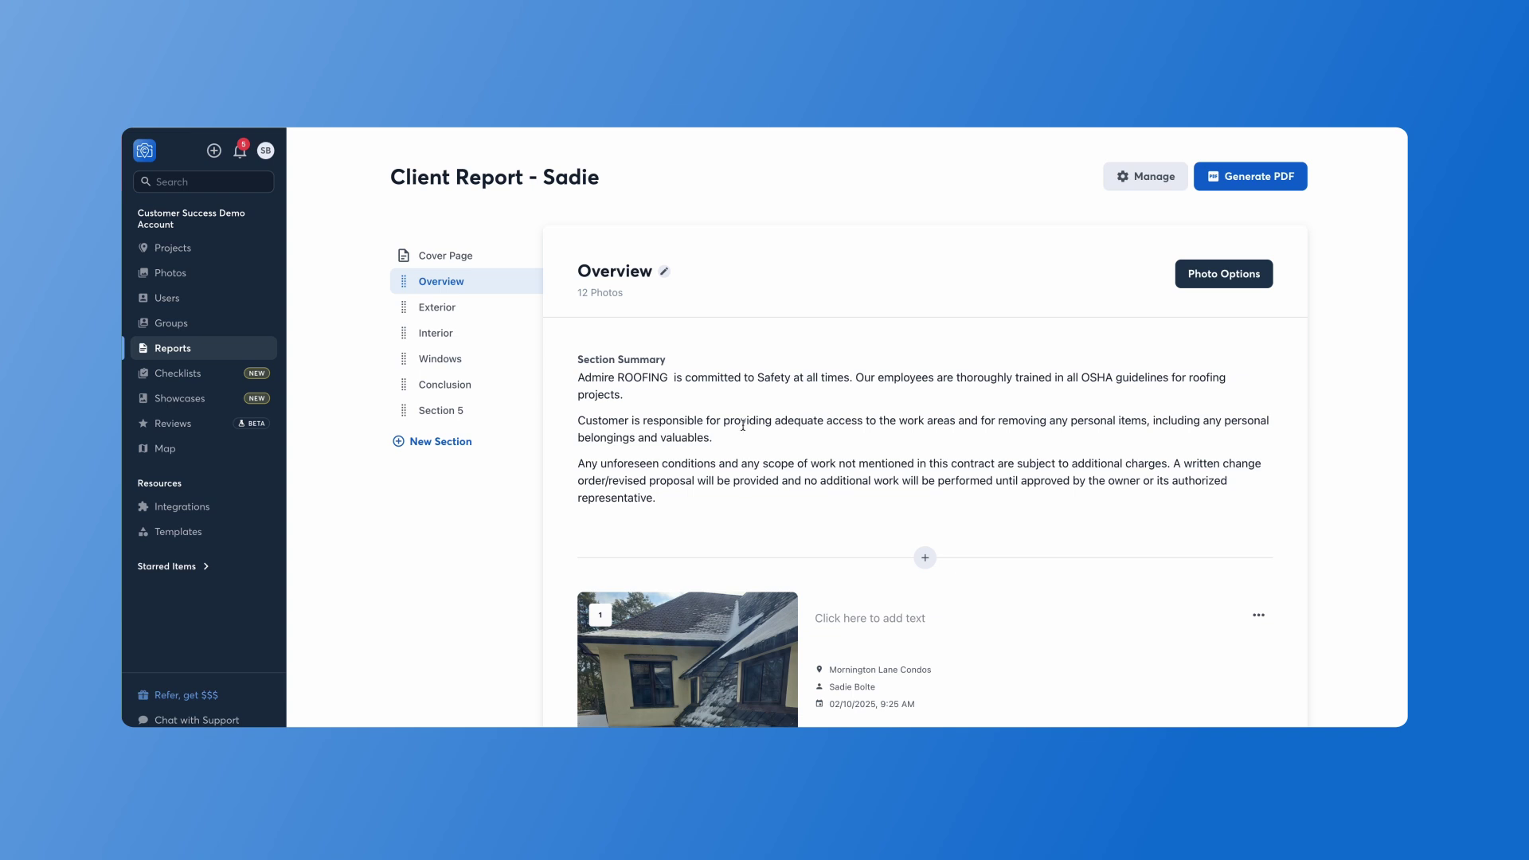
scroll(736, 416, "down", 1)
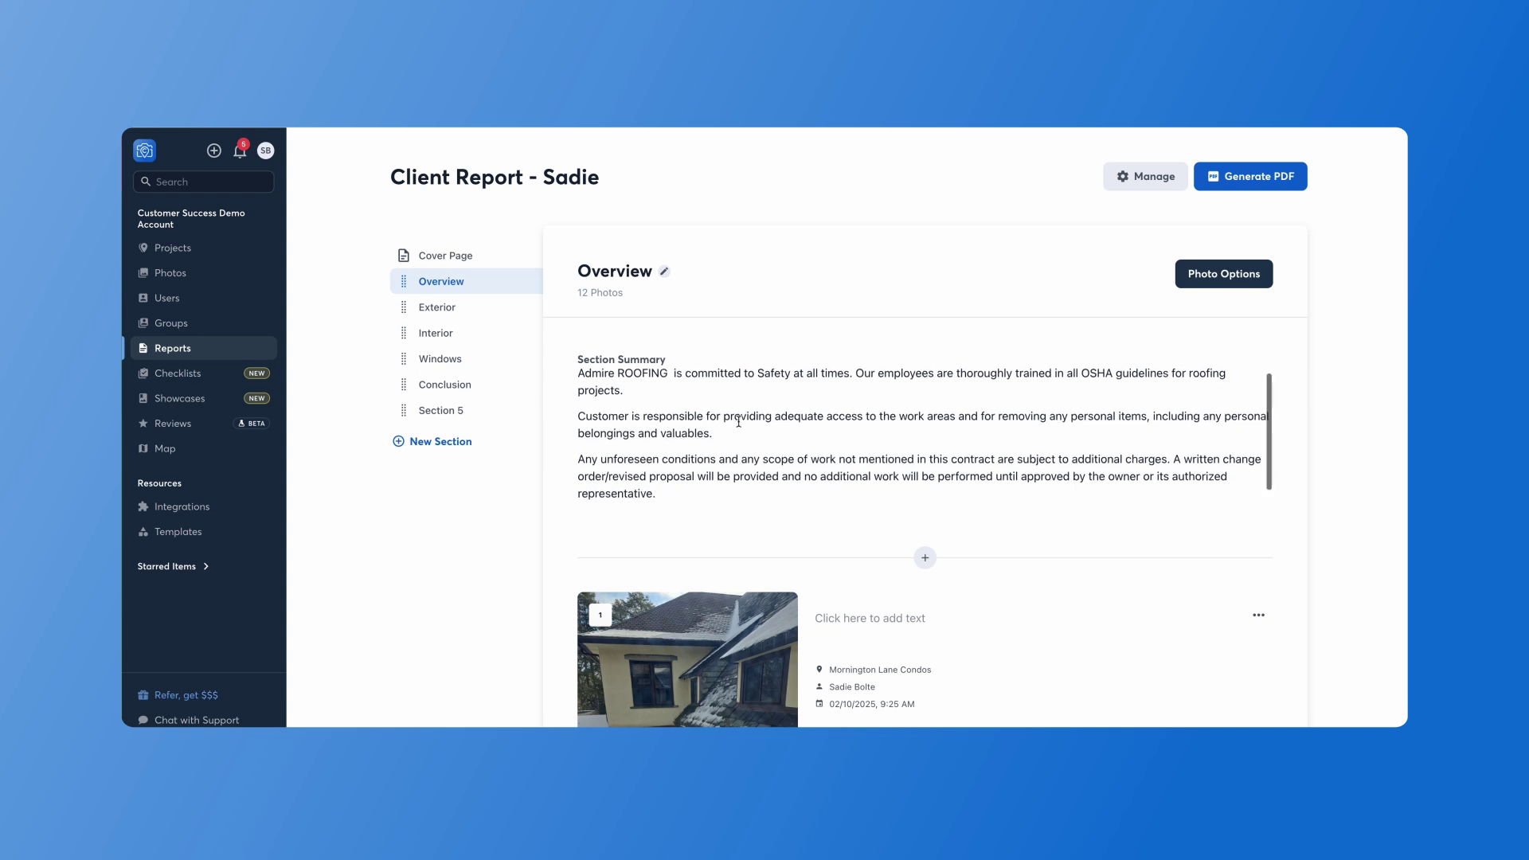
left_click(1146, 182)
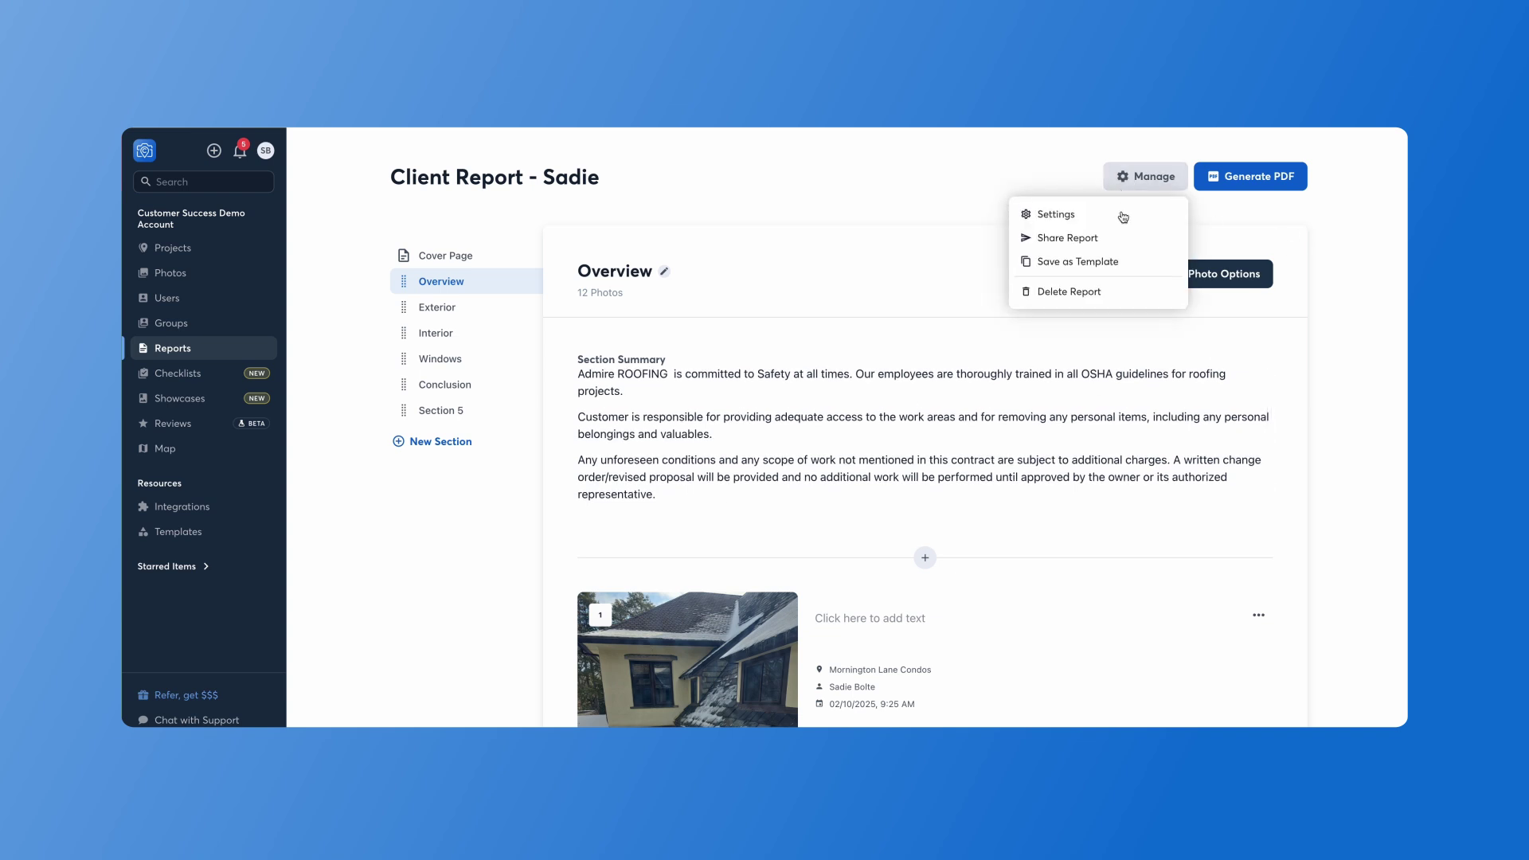